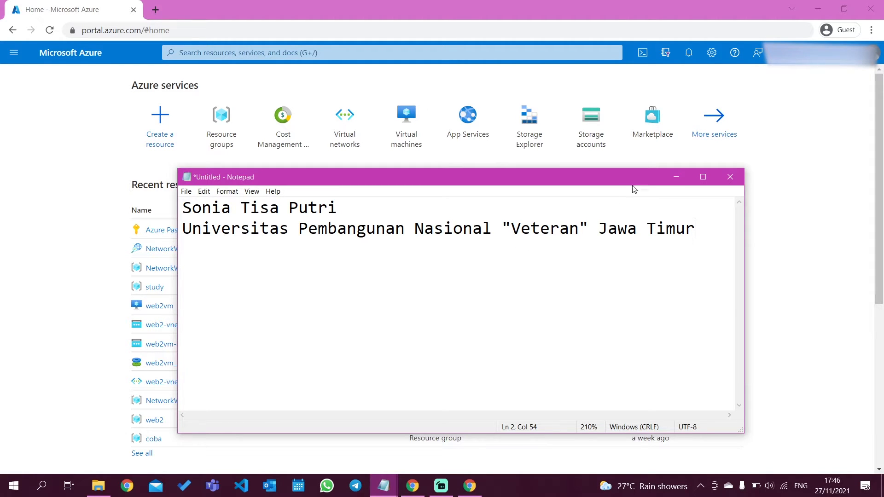
Read the assignment instructions in the "tugas 2" note and minimise the open notes.
{"action": "left_click", "coordinate": [677, 176]}
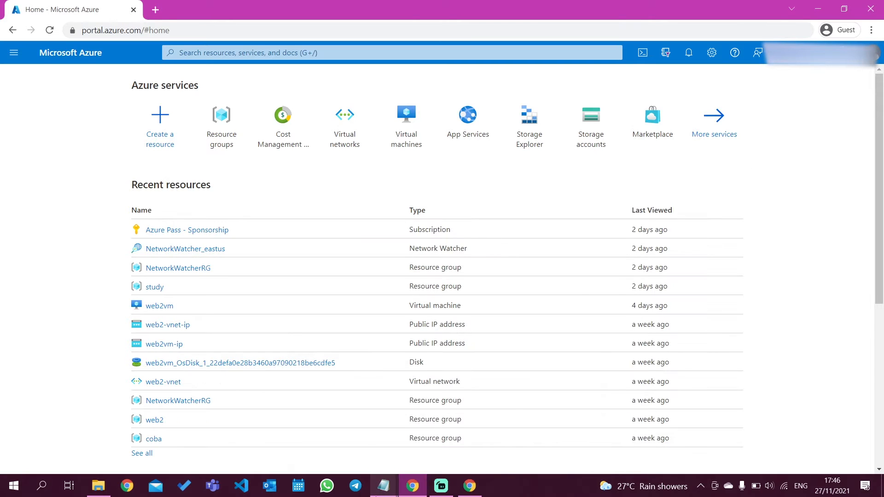
{"action": "mouse_move", "coordinate": [383, 486]}
{"action": "left_click", "coordinate": [446, 440]}
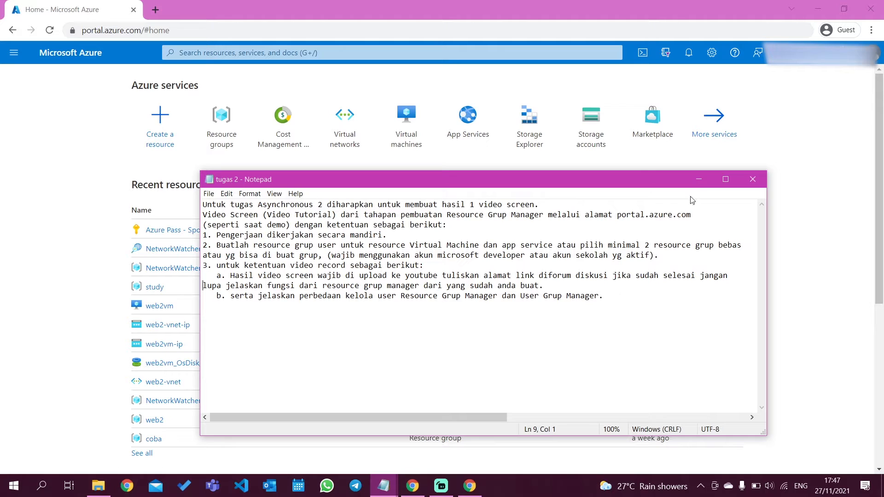
{"action": "left_click", "coordinate": [698, 181]}
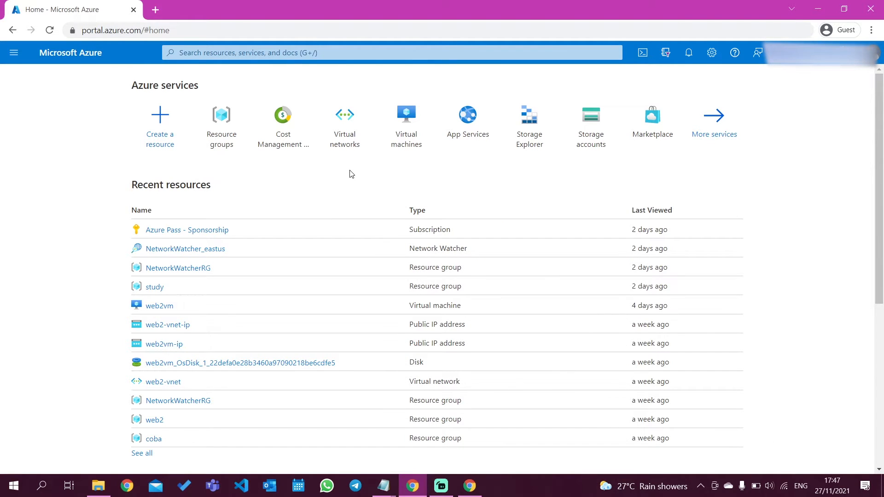
Start creating a new resource group under the Azure Pass - Sponsorship subscription, with the list of existing groups collapsed.
{"action": "left_click", "coordinate": [236, 131]}
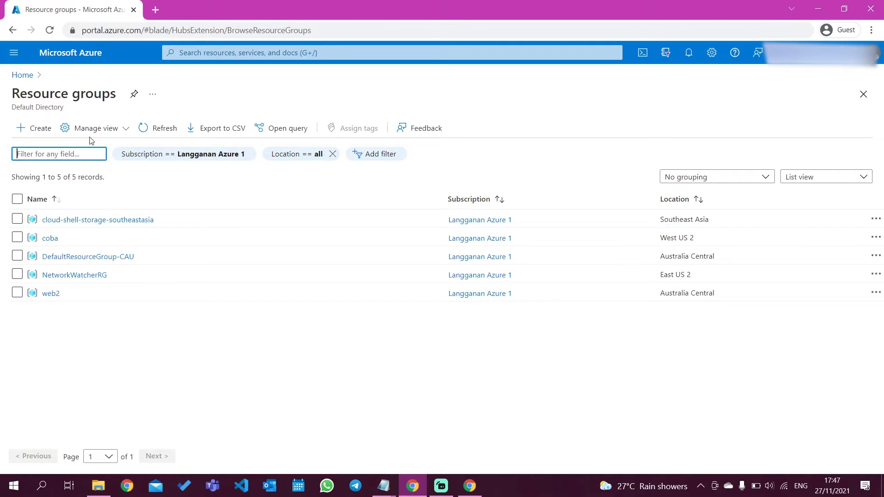
{"action": "left_click", "coordinate": [28, 134]}
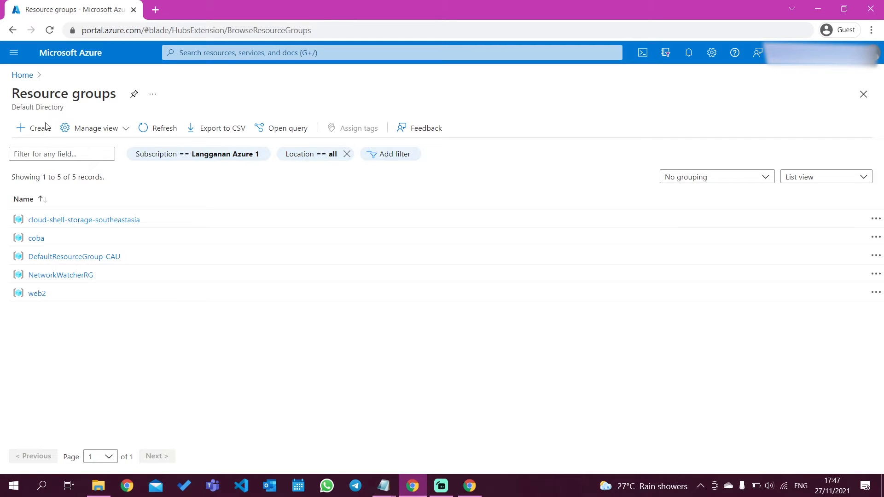
{"action": "left_click", "coordinate": [49, 31]}
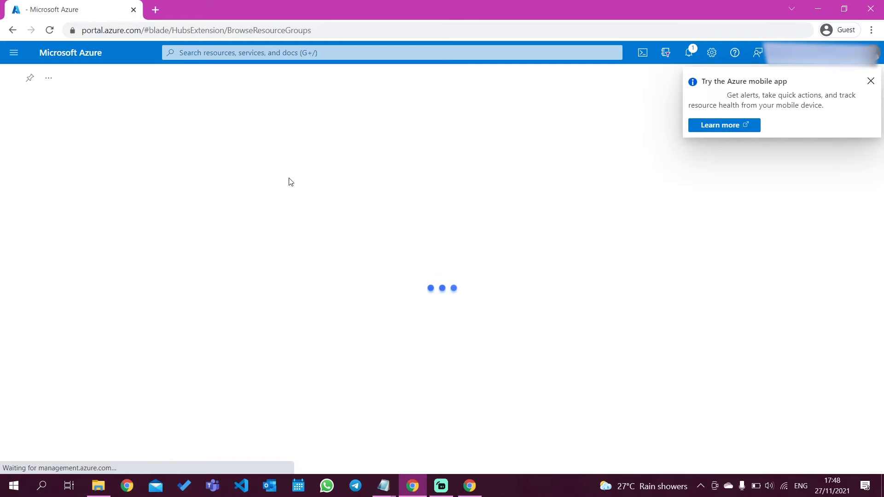
{"action": "left_click", "coordinate": [871, 81]}
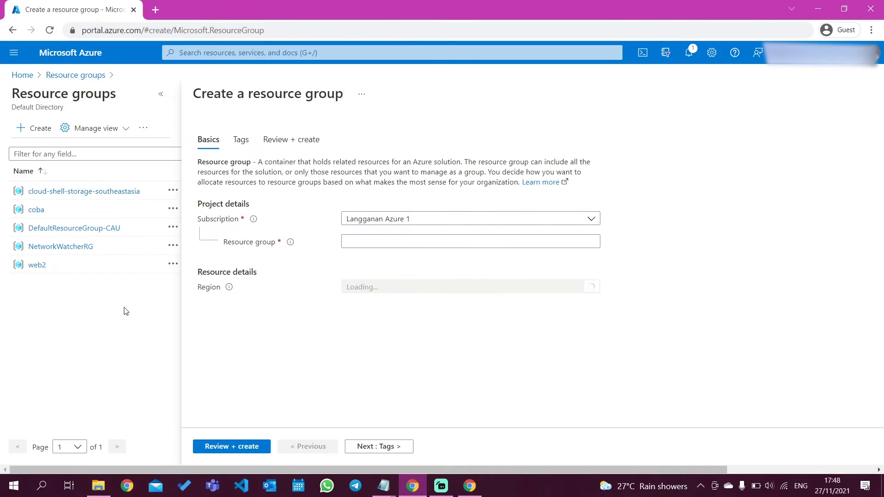
{"action": "left_click", "coordinate": [160, 94]}
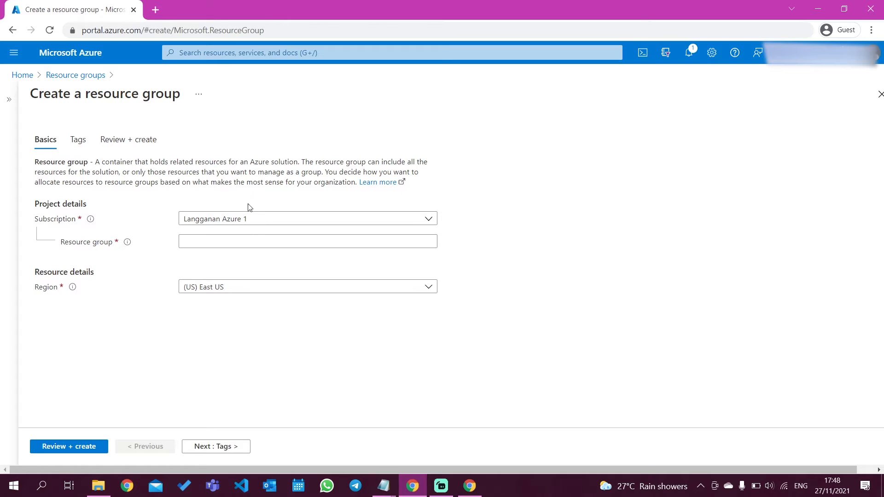
{"action": "left_click", "coordinate": [262, 221]}
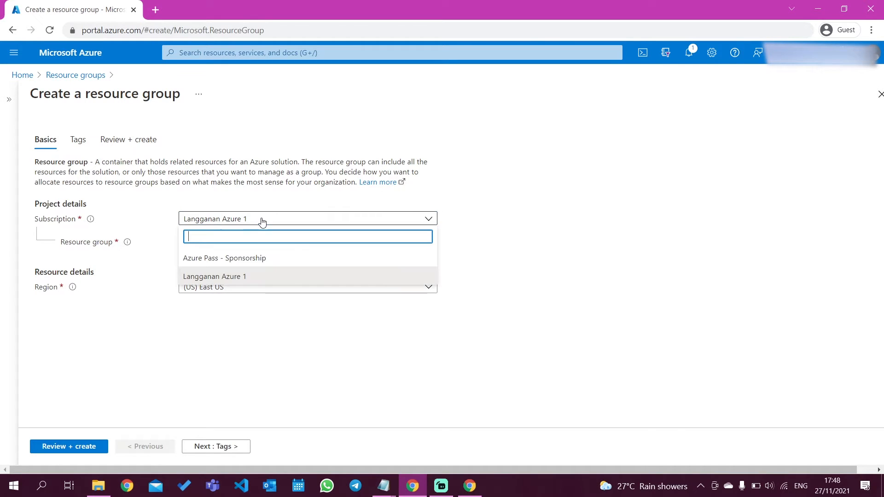
{"action": "left_click", "coordinate": [267, 259]}
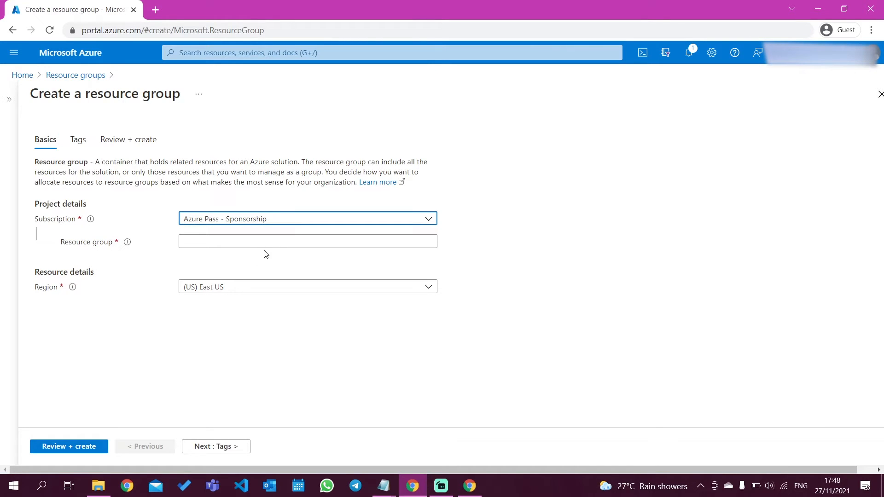
{"action": "left_click", "coordinate": [232, 240]}
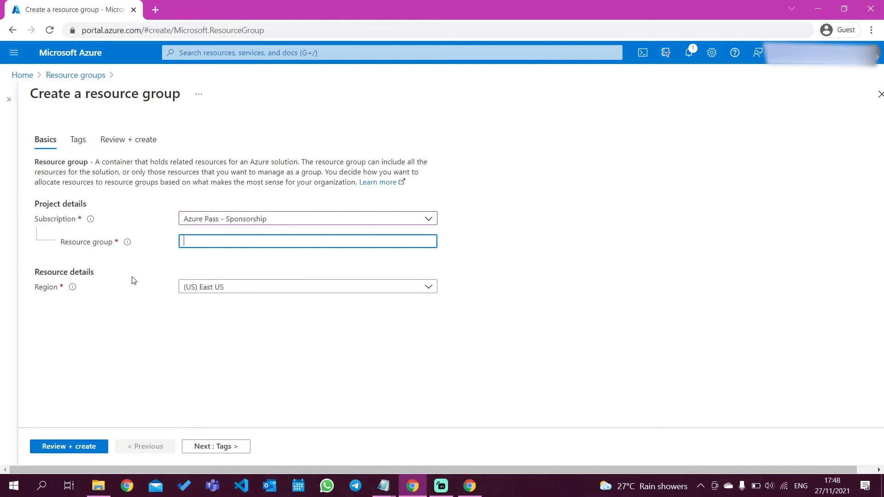
{"action": "type", "text": "Sonia"}
{"action": "type", "text": " r"}
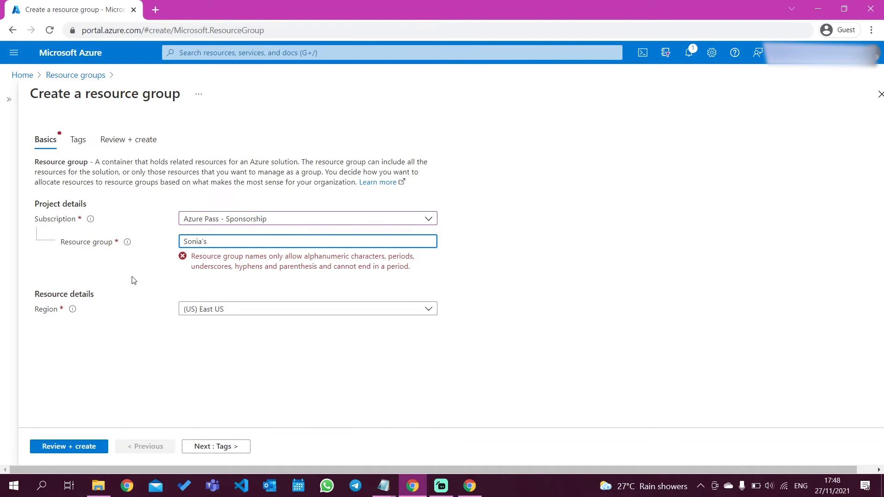
{"action": "key", "text": "BackSpace"}
{"action": "key", "text": "BackSpace"}
{"action": "key", "text": "BackSpace"}
{"action": "key", "text": "BackSpace"}
{"action": "key", "text": "BackSpace"}
{"action": "key", "text": "BackSpace"}
{"action": "key", "text": "BackSpace"}
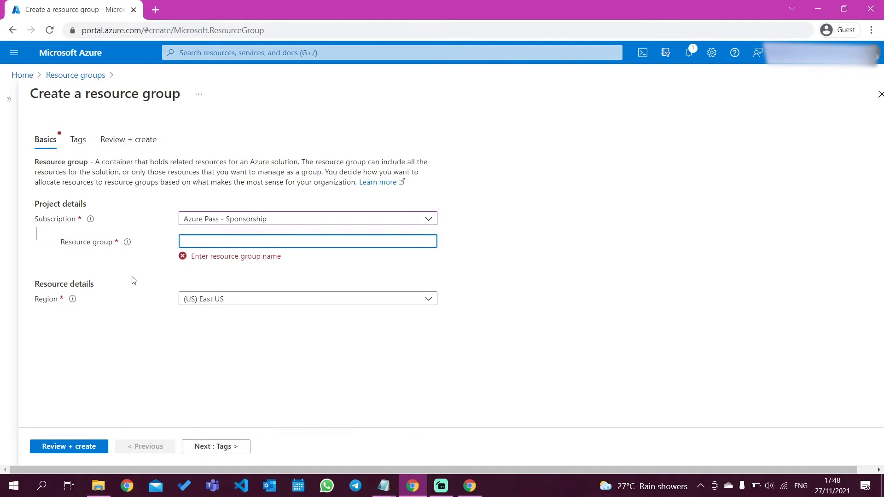
Name the resource group with the owner's first name followed by RG and set its region to (Asia Pacific) East Asia.
{"action": "type", "text": "SoniaRG"}
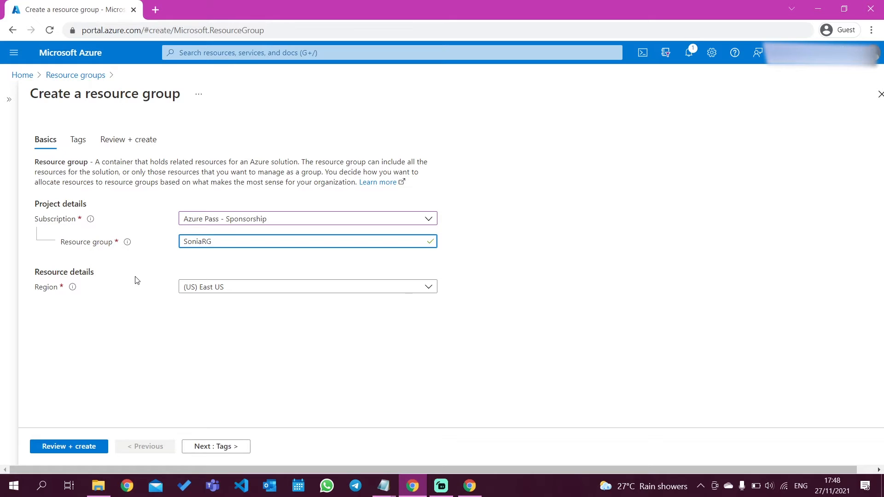
{"action": "left_click", "coordinate": [284, 291]}
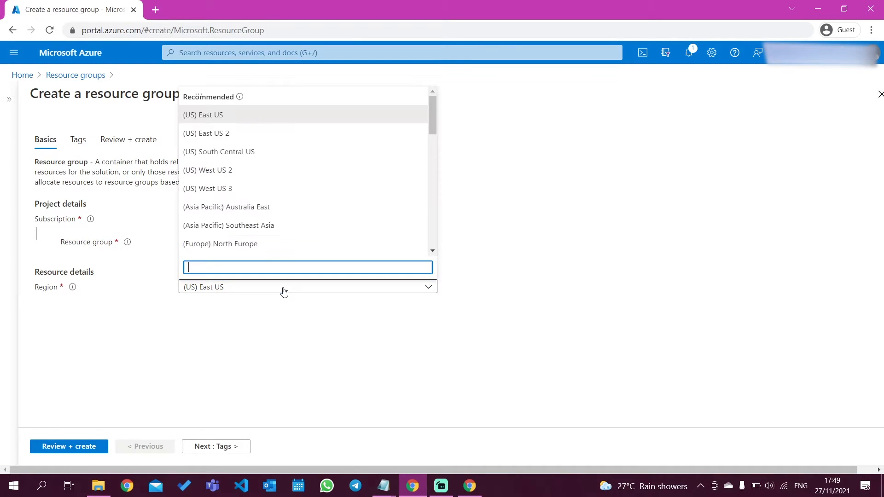
{"action": "scroll", "coordinate": [276, 225], "scroll_direction": "down", "scroll_amount": 2}
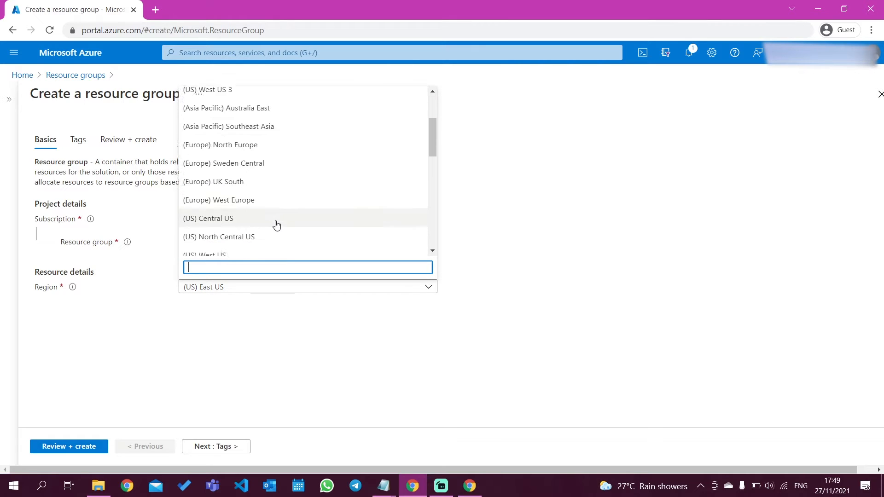
{"action": "scroll", "coordinate": [276, 225], "scroll_direction": "down", "scroll_amount": 5}
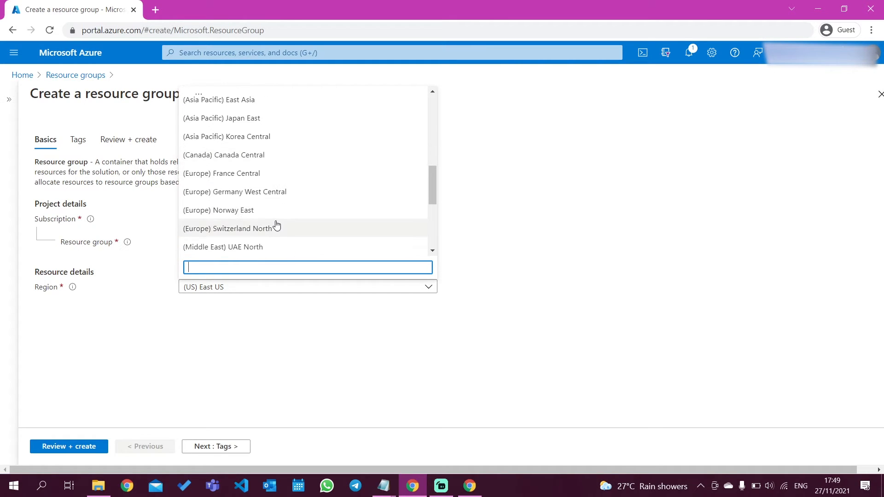
{"action": "scroll", "coordinate": [276, 225], "scroll_direction": "up", "scroll_amount": 3}
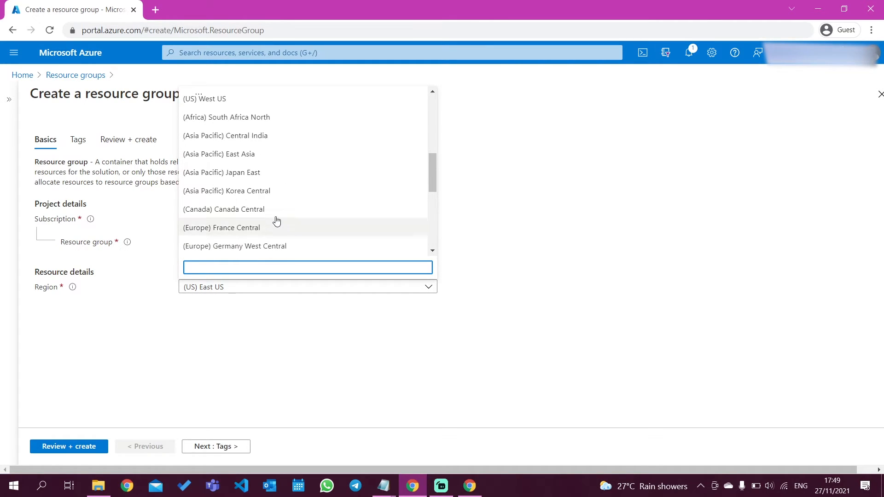
{"action": "left_click", "coordinate": [277, 159]}
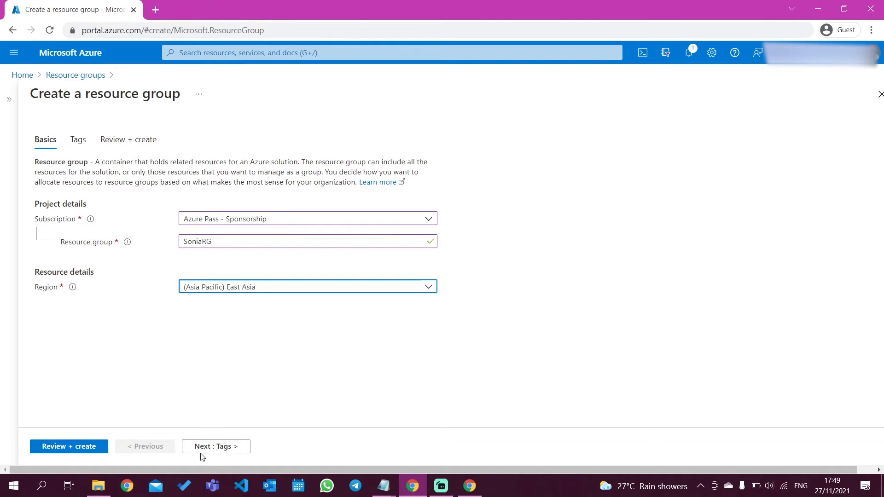
Leave the tags empty, create the resource group after the review, and dismiss the notification.
{"action": "left_click", "coordinate": [215, 448]}
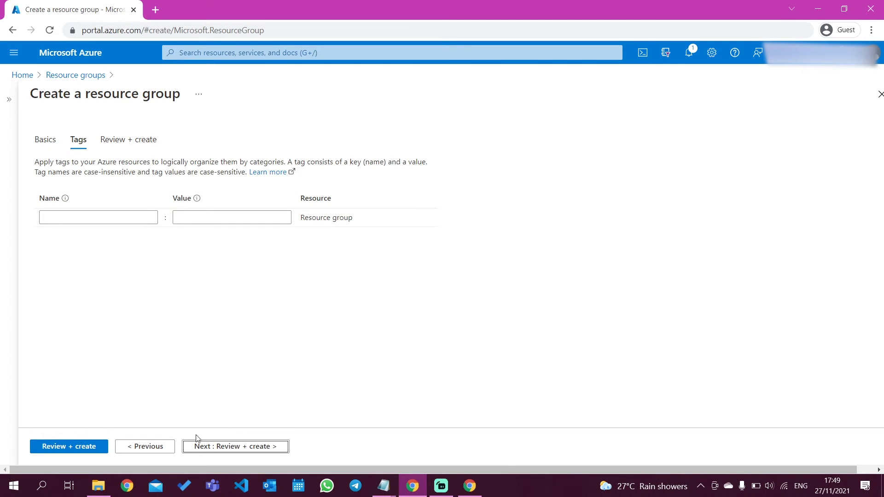
{"action": "left_click", "coordinate": [236, 449]}
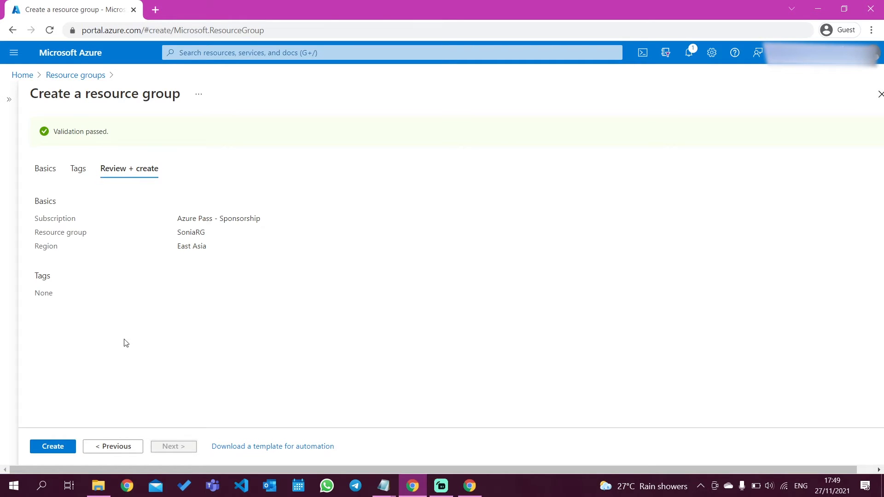
{"action": "left_click", "coordinate": [52, 448]}
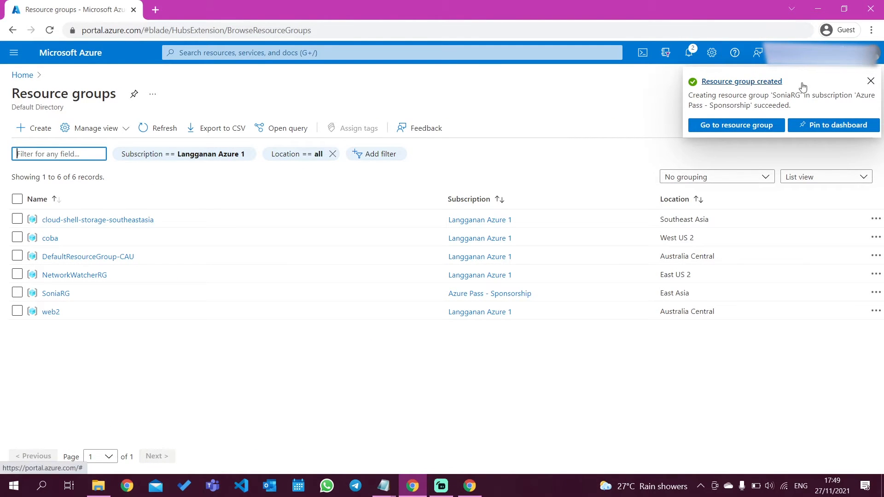
{"action": "left_click", "coordinate": [871, 82]}
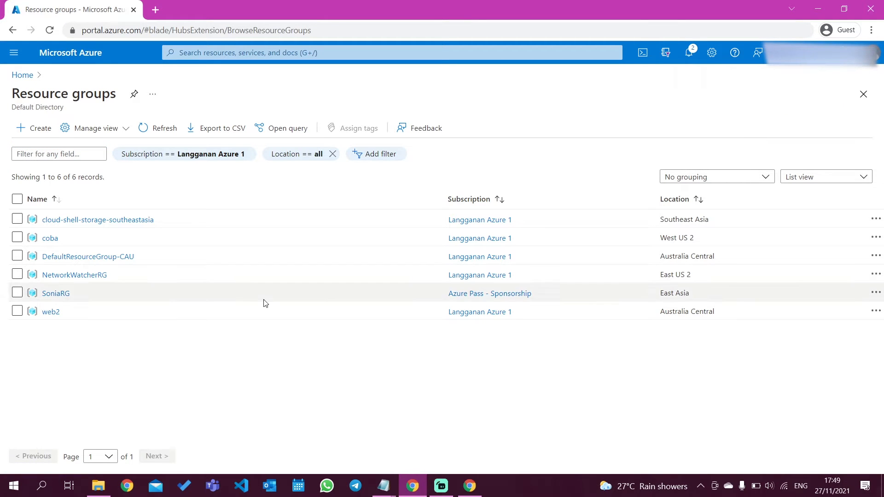
View the new resource group's overview and return to the portal home page.
{"action": "left_click", "coordinate": [57, 293]}
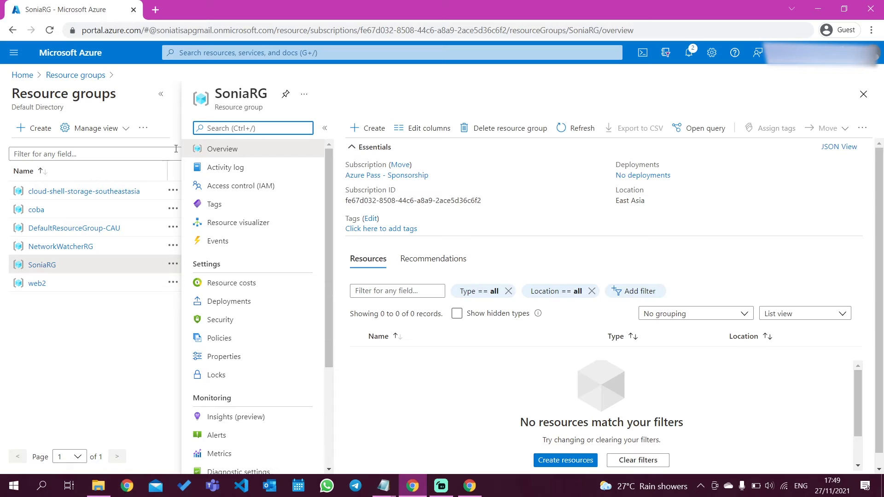
{"action": "left_click", "coordinate": [162, 95]}
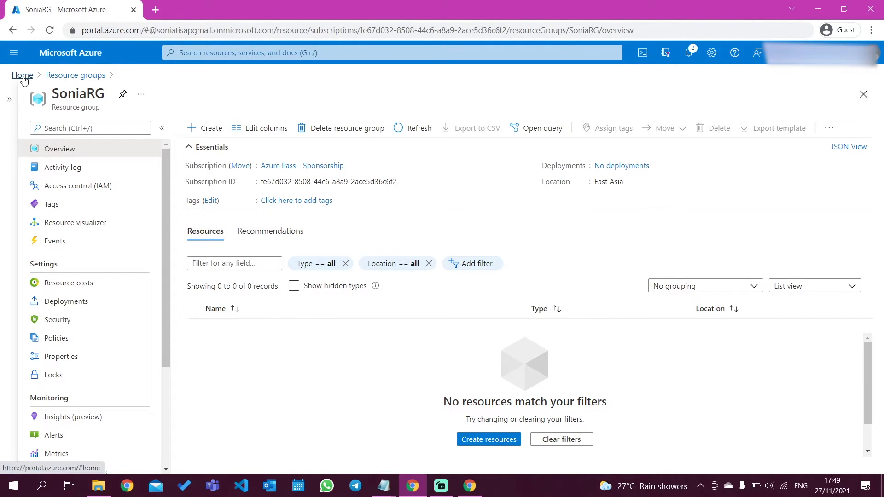
{"action": "left_click", "coordinate": [23, 76]}
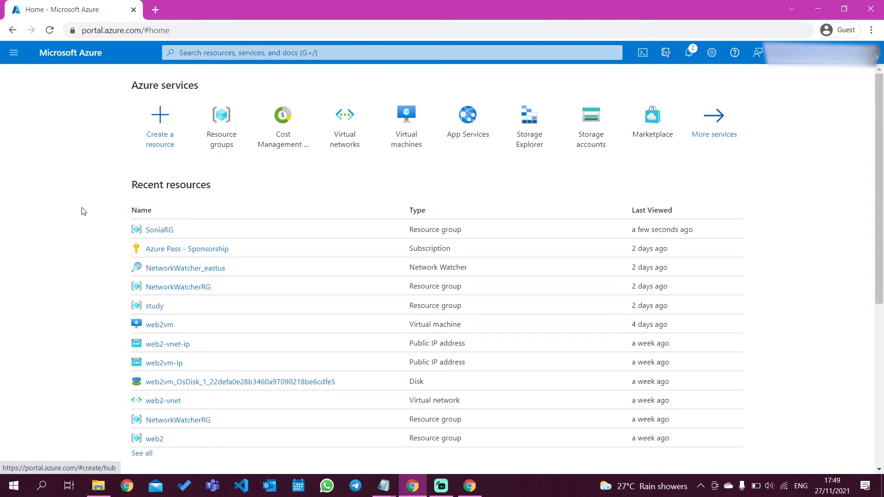
Start creating a new virtual machine and collapse the list of existing machines.
{"action": "left_click", "coordinate": [402, 124]}
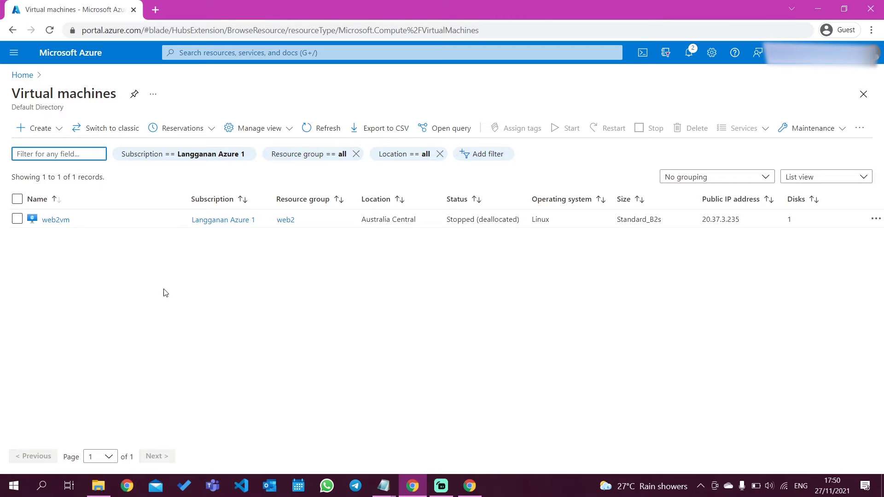
{"action": "left_click", "coordinate": [43, 132]}
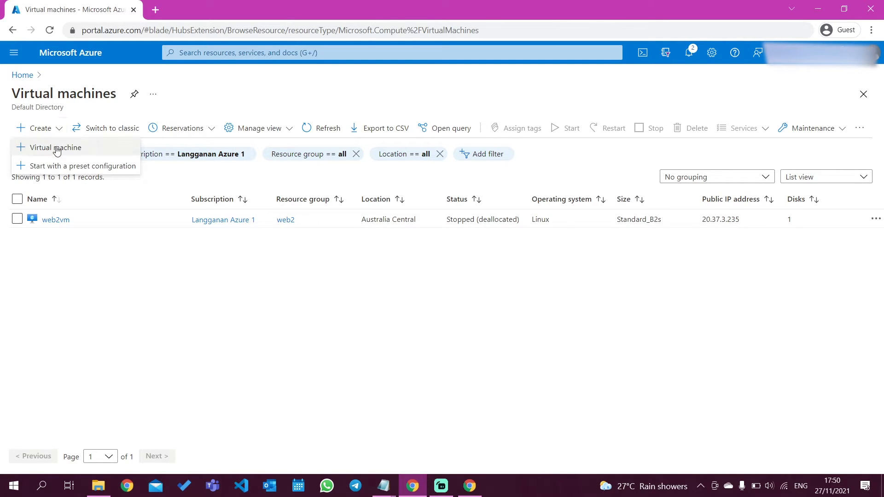
{"action": "left_click", "coordinate": [81, 148]}
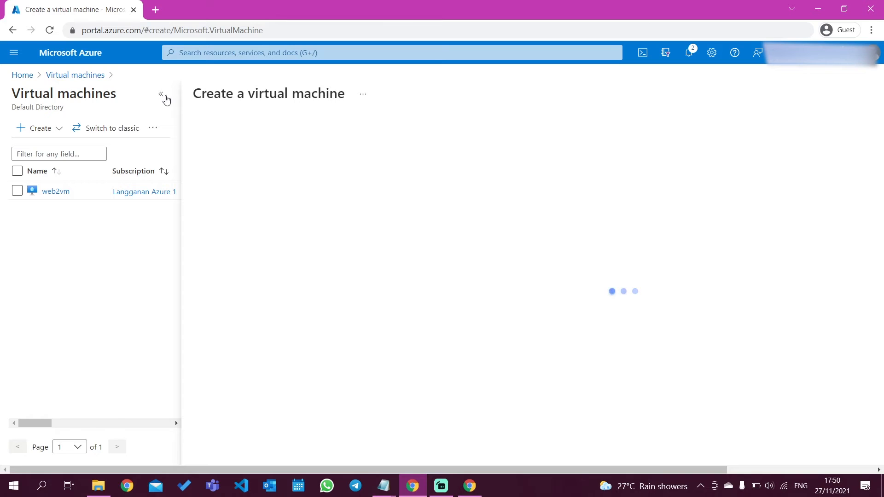
{"action": "left_click", "coordinate": [161, 94]}
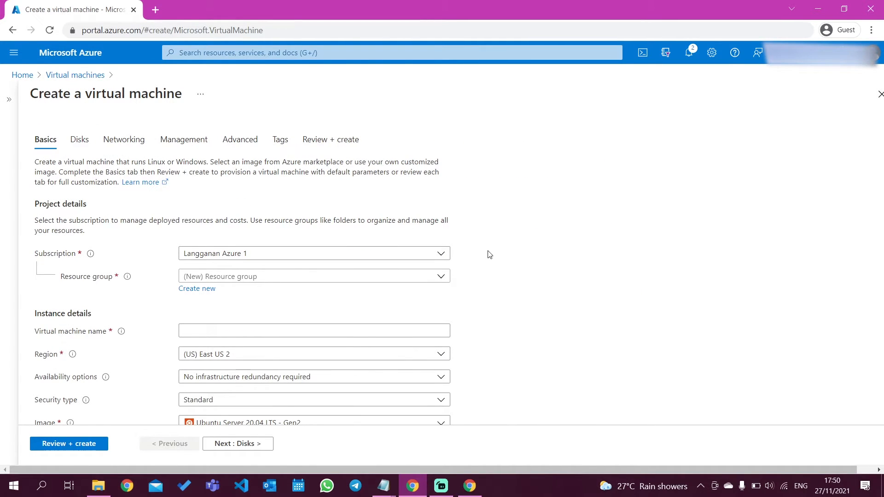
Set the virtual machine's subscription to Azure Pass - Sponsorship and its resource group to the newly created group with the owner's first name.
{"action": "scroll", "coordinate": [496, 311], "scroll_direction": "down", "scroll_amount": 9}
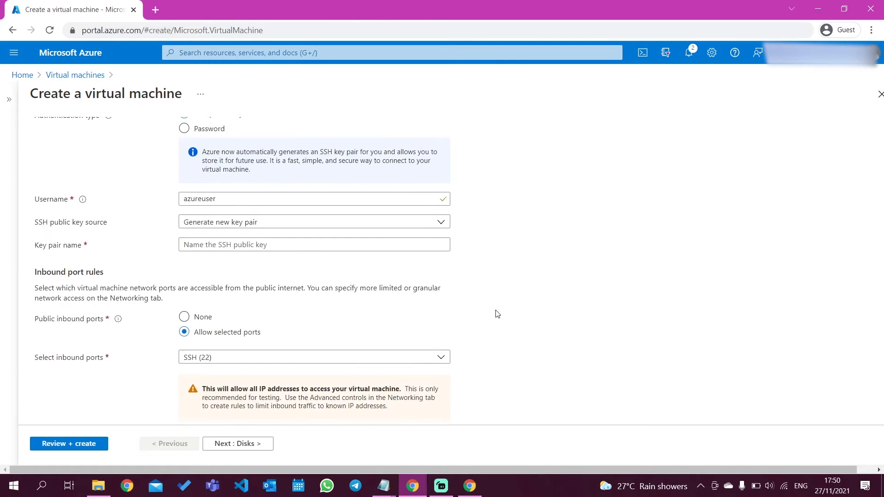
{"action": "scroll", "coordinate": [496, 312], "scroll_direction": "up", "scroll_amount": 10}
{"action": "scroll", "coordinate": [368, 306], "scroll_direction": "down", "scroll_amount": 2}
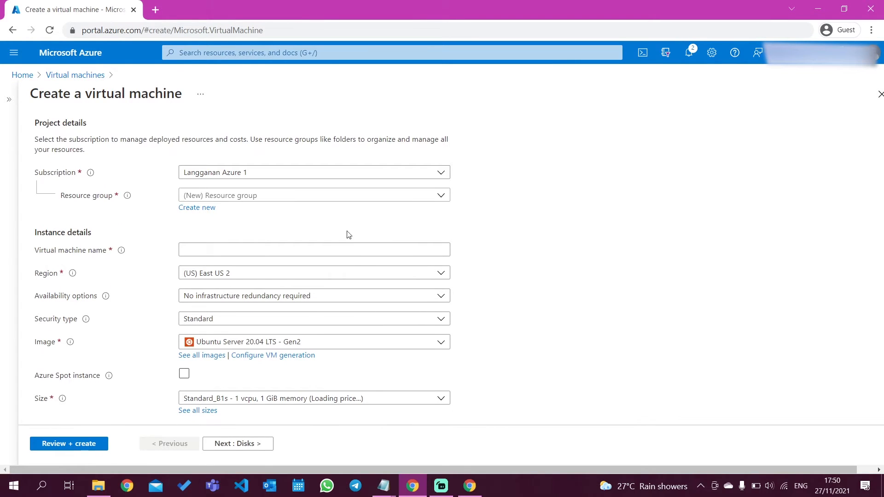
{"action": "left_click", "coordinate": [293, 176]}
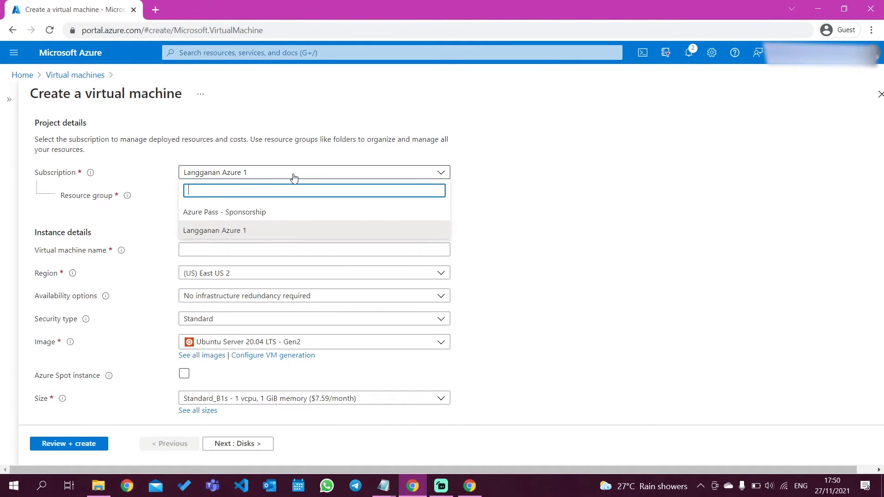
{"action": "left_click", "coordinate": [272, 214]}
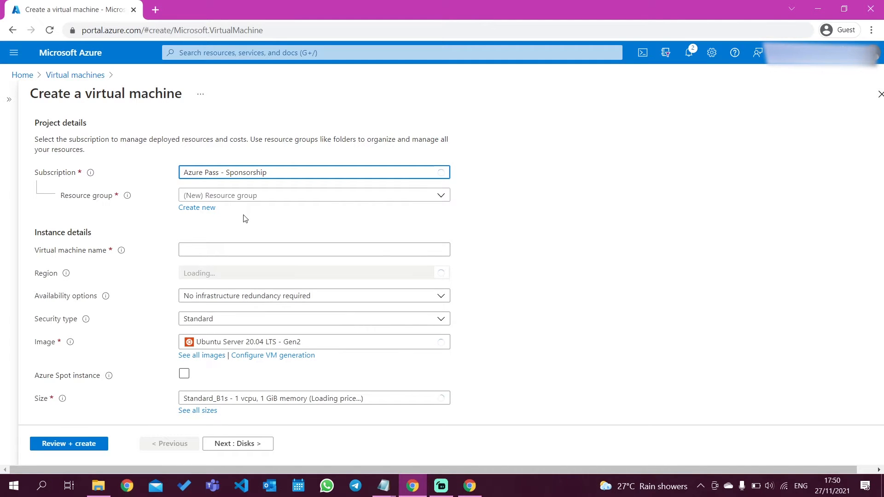
{"action": "left_click", "coordinate": [282, 197]}
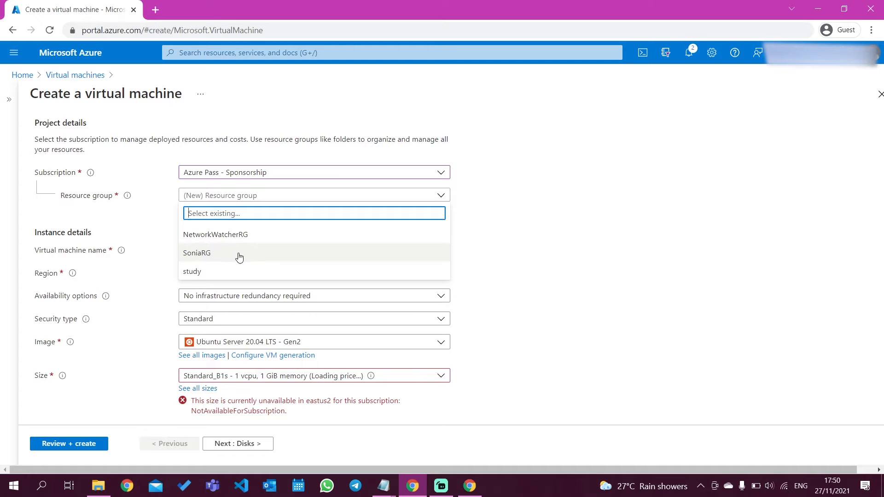
{"action": "left_click", "coordinate": [218, 255]}
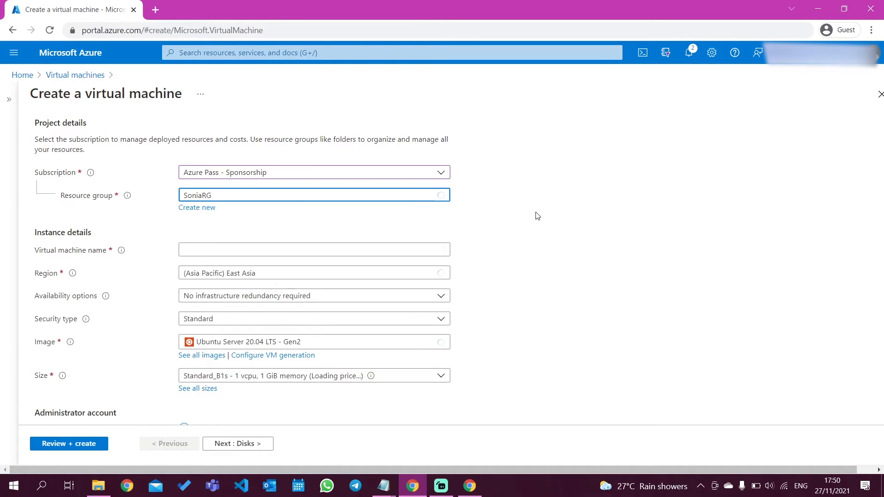
Name the virtual machine with the owner's first name followed by VM.
{"action": "scroll", "coordinate": [537, 214], "scroll_direction": "down", "scroll_amount": 1}
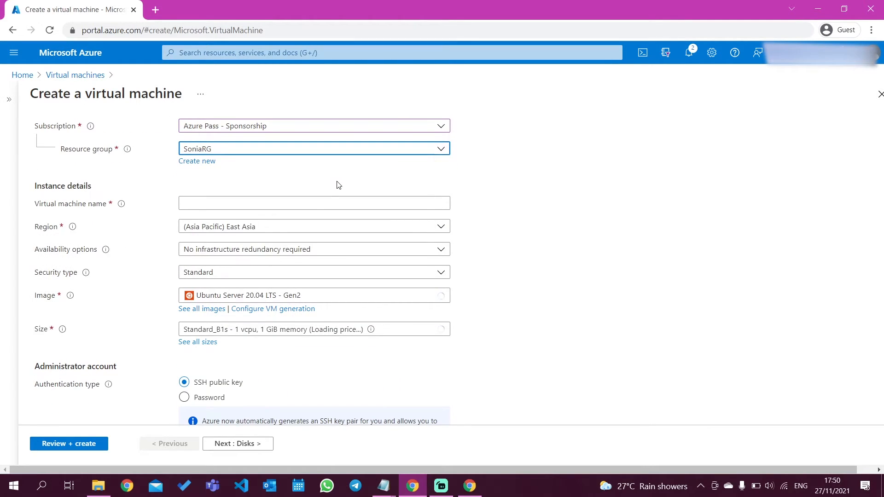
{"action": "scroll", "coordinate": [128, 249], "scroll_direction": "down", "scroll_amount": 1}
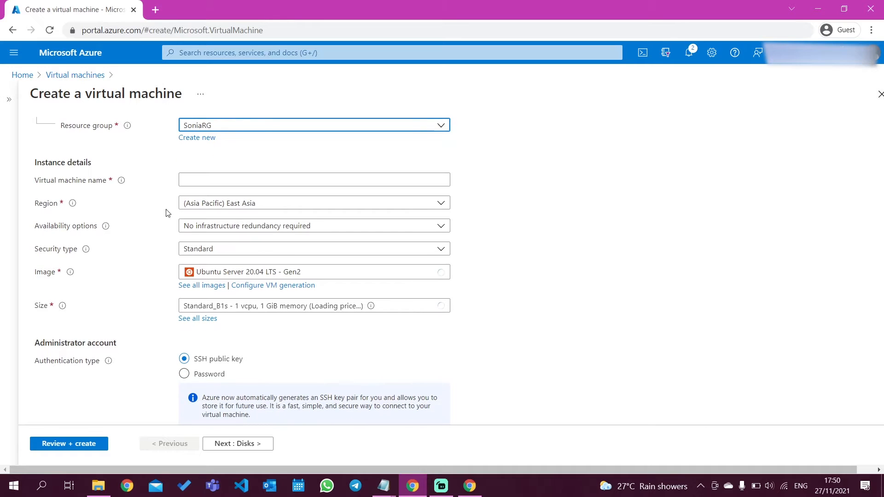
{"action": "left_click", "coordinate": [213, 176]}
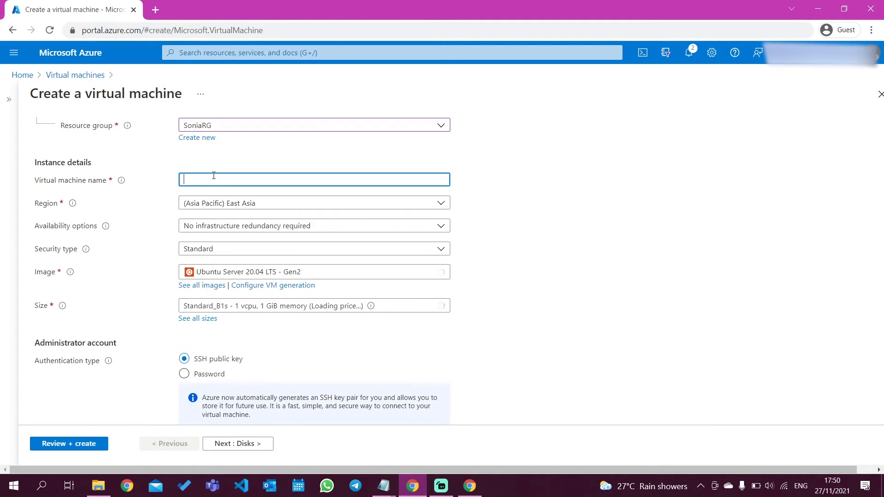
{"action": "type", "text": "Soni"}
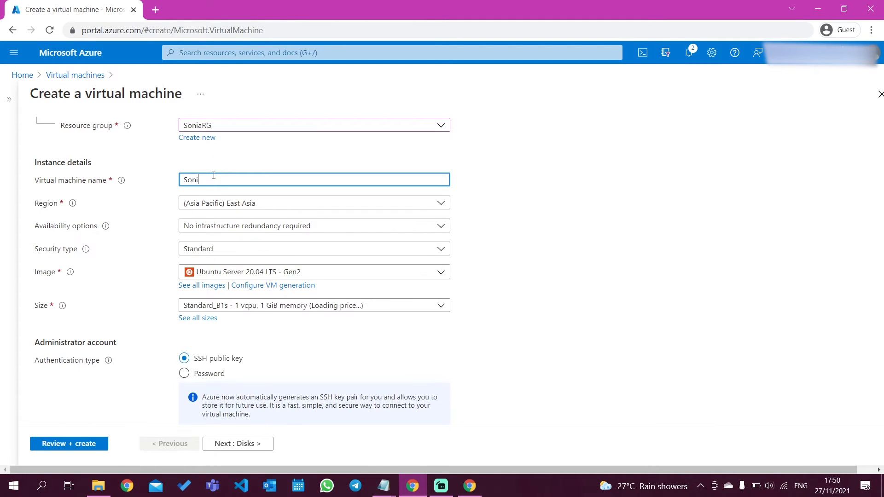
{"action": "type", "text": "aVM"}
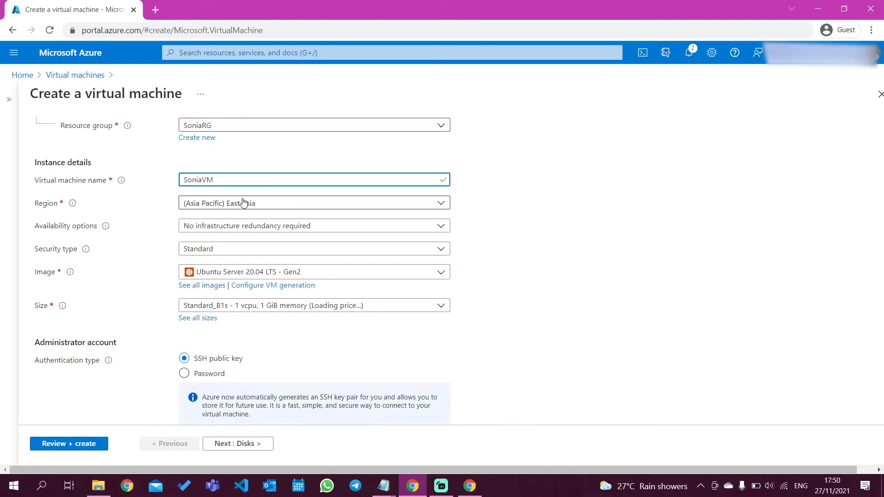
Set the administrator account's authentication type to Password and enter the owner's first name followed by 11 as the username.
{"action": "scroll", "coordinate": [290, 259], "scroll_direction": "down", "scroll_amount": 1}
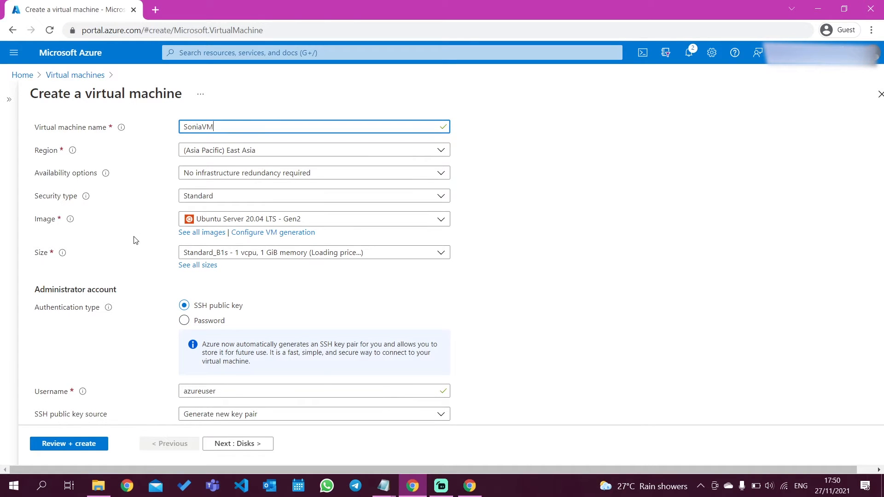
{"action": "scroll", "coordinate": [135, 240], "scroll_direction": "down", "scroll_amount": 1}
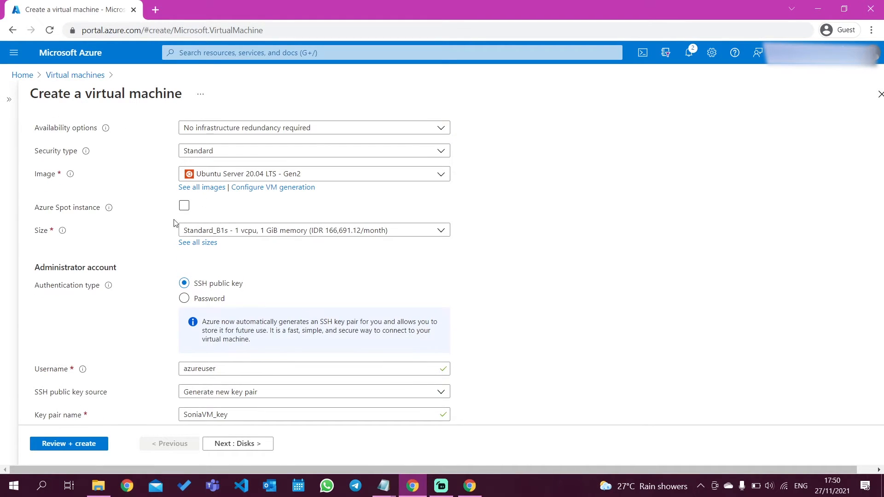
{"action": "scroll", "coordinate": [155, 247], "scroll_direction": "down", "scroll_amount": 1}
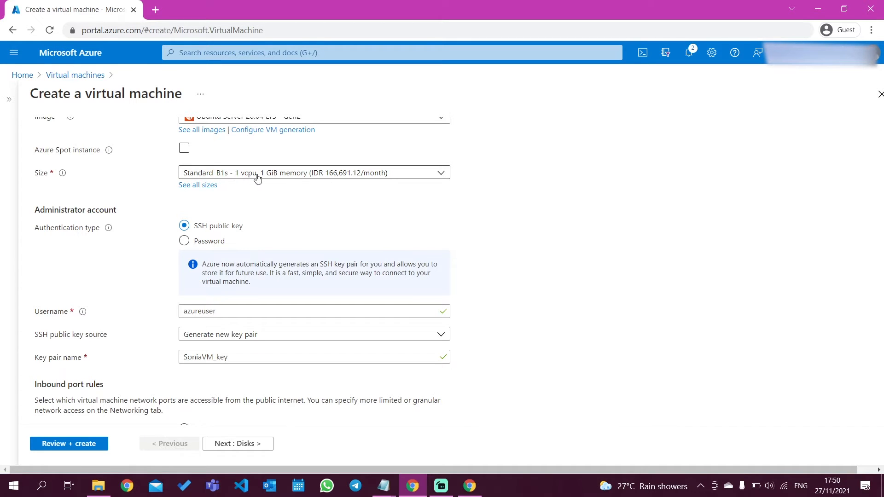
{"action": "scroll", "coordinate": [439, 238], "scroll_direction": "down", "scroll_amount": 1}
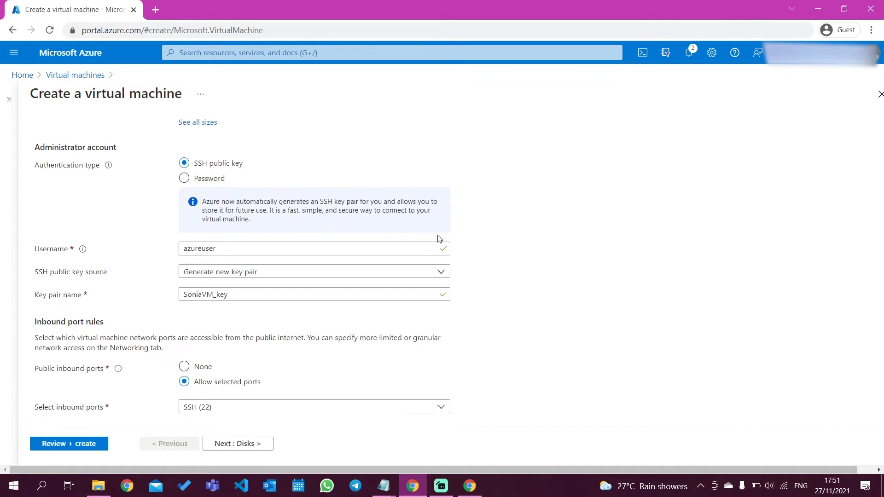
{"action": "left_click", "coordinate": [184, 179]}
{"action": "scroll", "coordinate": [158, 258], "scroll_direction": "down", "scroll_amount": 1}
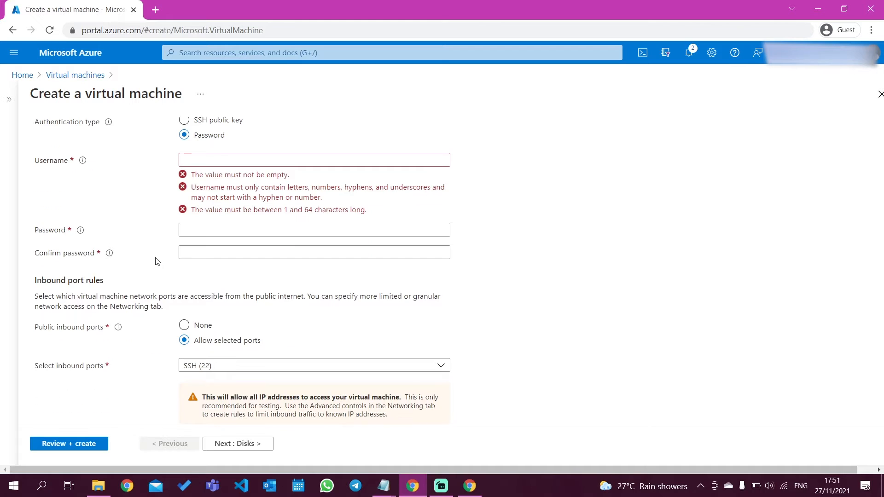
{"action": "left_click", "coordinate": [241, 159]}
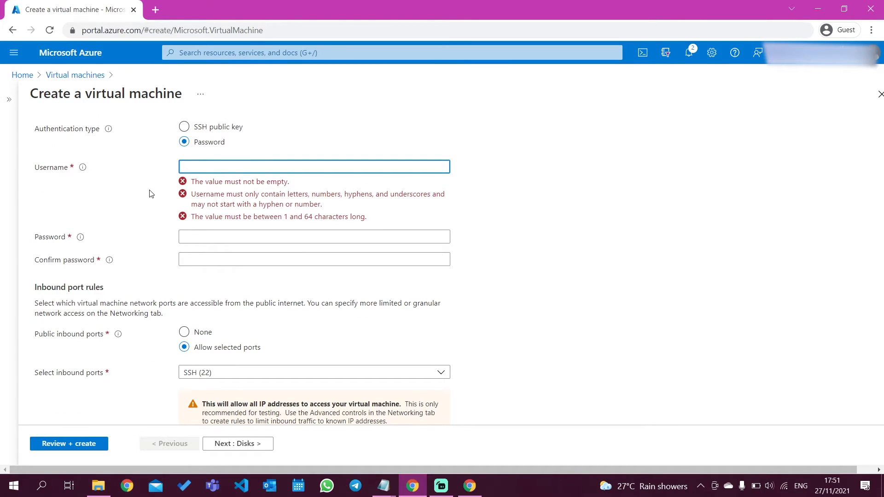
{"action": "type", "text": "sonia"}
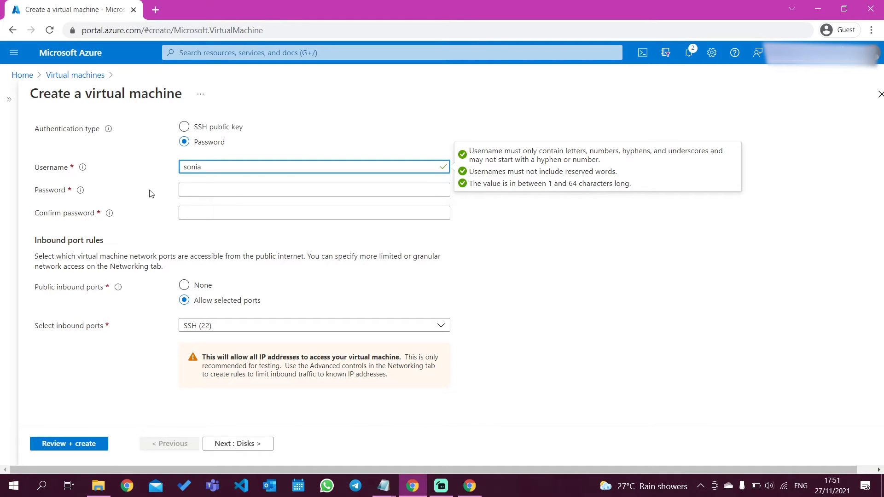
{"action": "type", "text": "11"}
Enter and confirm the administrator account password, and keep SSH (22) as the allowed inbound port.
{"action": "left_click", "coordinate": [206, 190]}
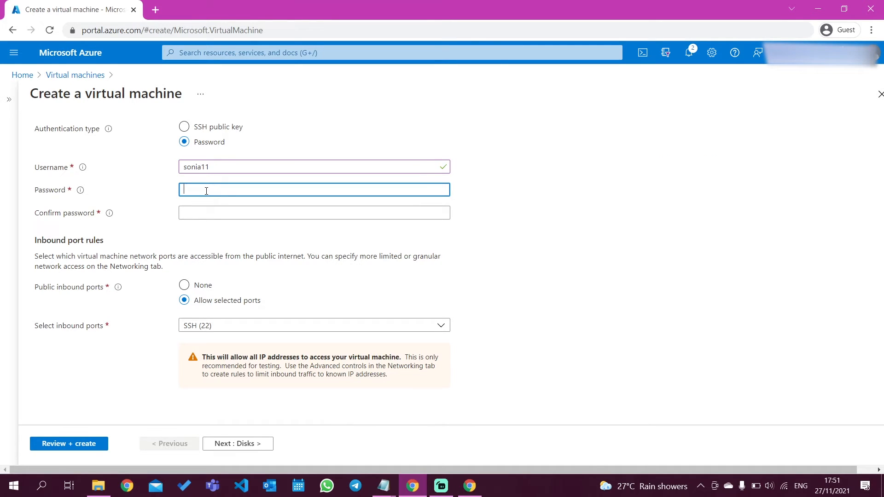
{"action": "type", "text": "•••••••••••"}
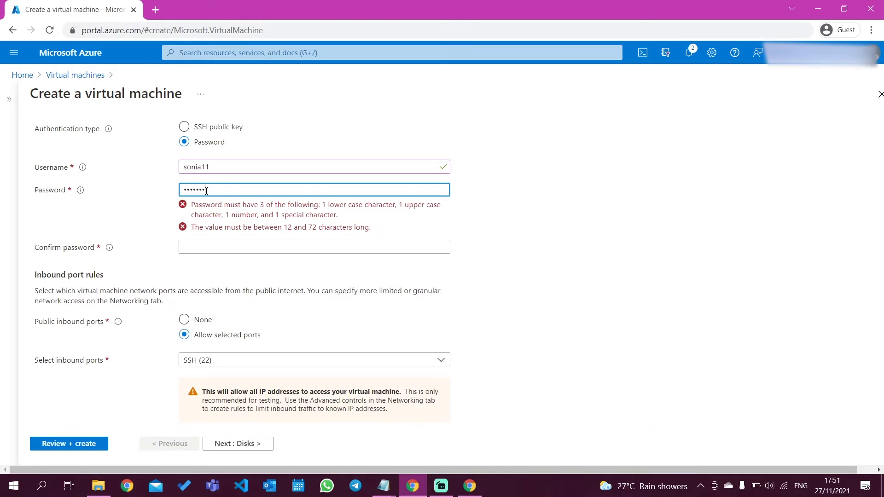
{"action": "type", "text": "•"}
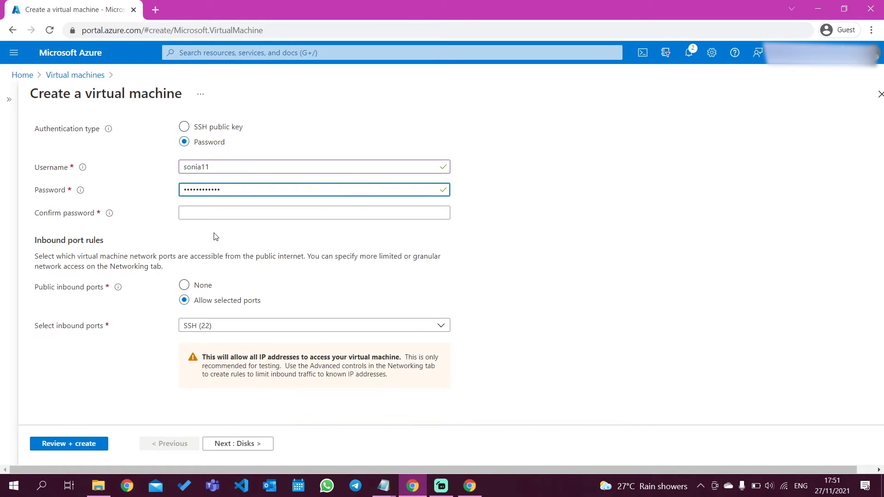
{"action": "left_click", "coordinate": [240, 214]}
{"action": "type", "text": "•••"}
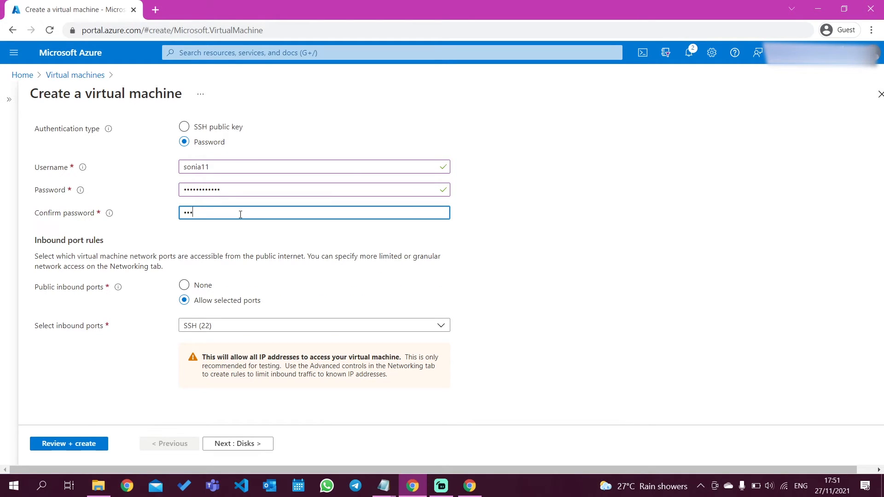
{"action": "type", "text": "••••••••"}
{"action": "left_click", "coordinate": [203, 325]}
{"action": "left_click", "coordinate": [141, 330]}
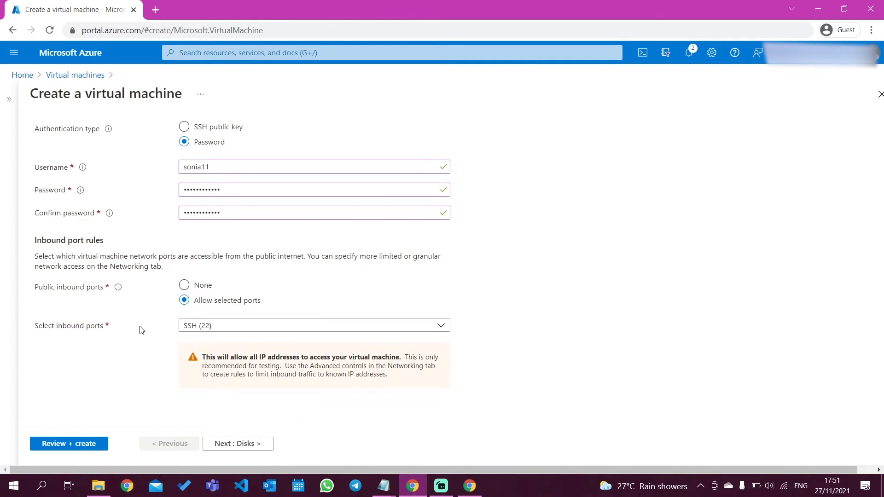
Accept the default disk, networking, management, advanced and tag settings and proceed to the final review.
{"action": "left_click", "coordinate": [255, 444]}
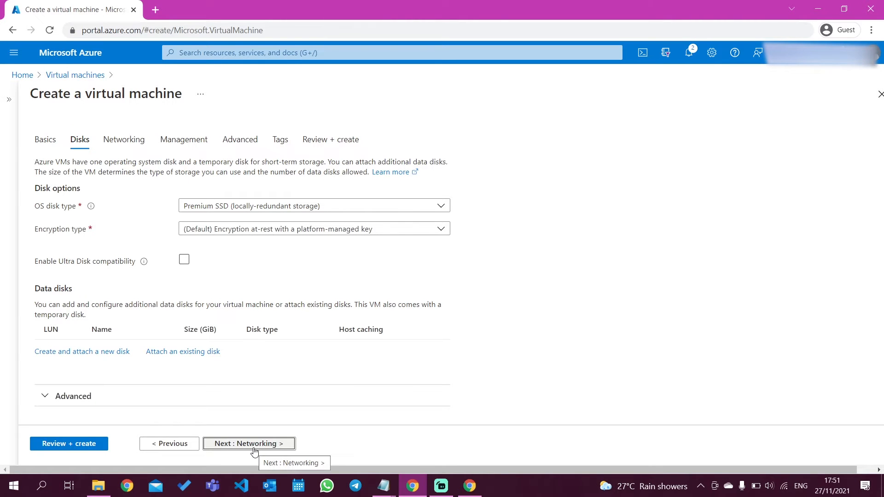
{"action": "left_click", "coordinate": [254, 449]}
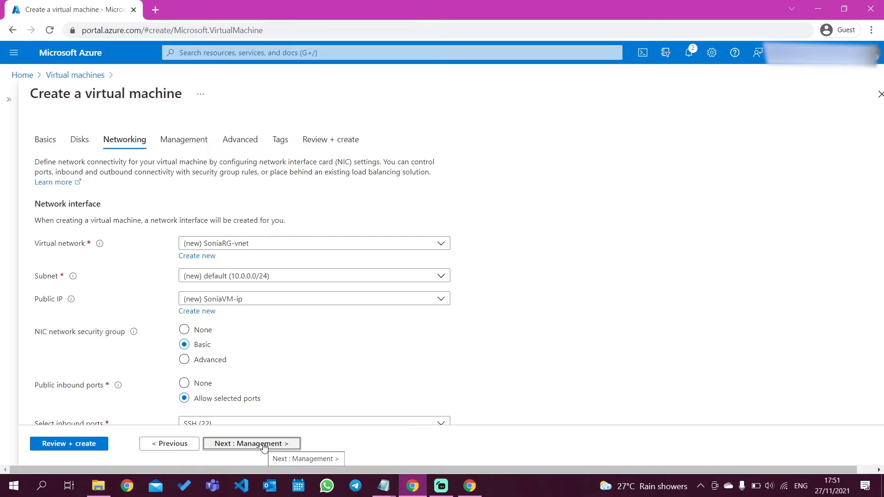
{"action": "left_click", "coordinate": [264, 444]}
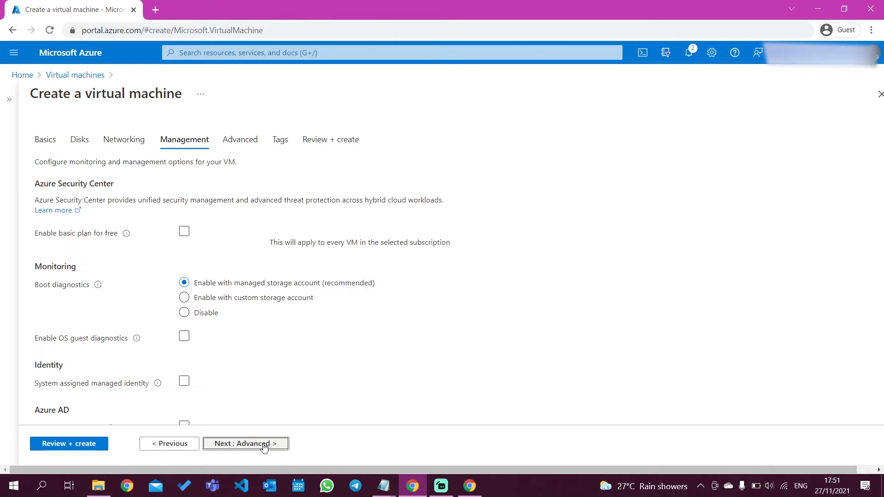
{"action": "left_click", "coordinate": [264, 444]}
{"action": "left_click", "coordinate": [265, 446]}
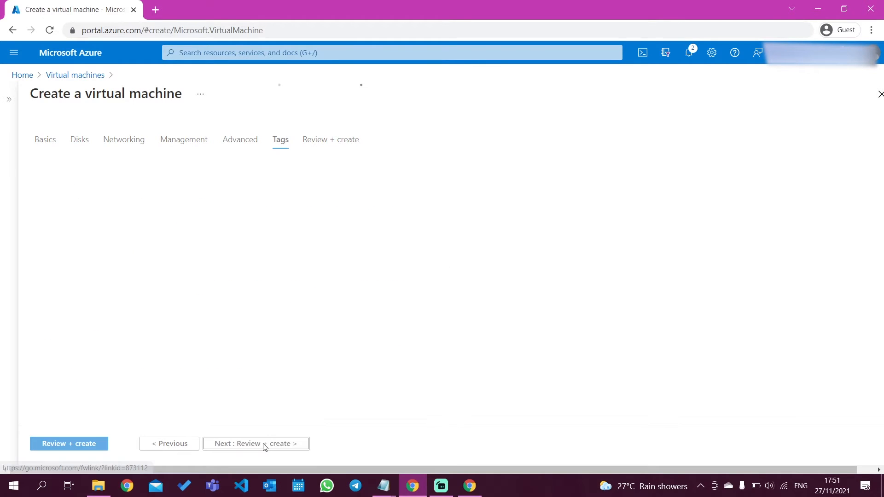
{"action": "left_click", "coordinate": [264, 445]}
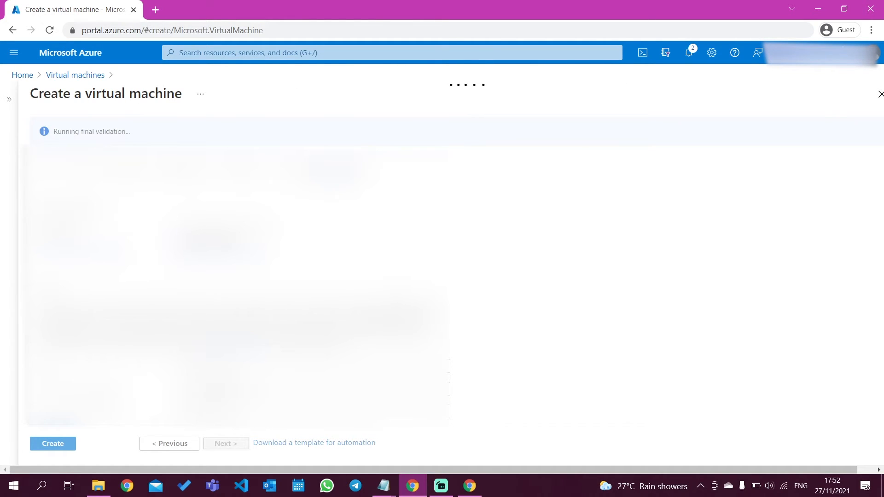
Look through the review of the virtual machine's configuration and create the machine.
{"action": "scroll", "coordinate": [484, 300], "scroll_direction": "down", "scroll_amount": 2}
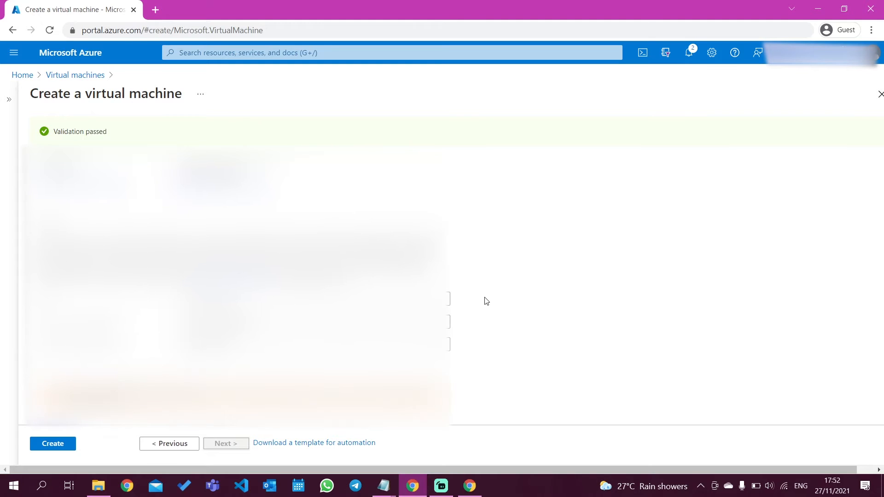
{"action": "scroll", "coordinate": [487, 301], "scroll_direction": "up", "scroll_amount": 2}
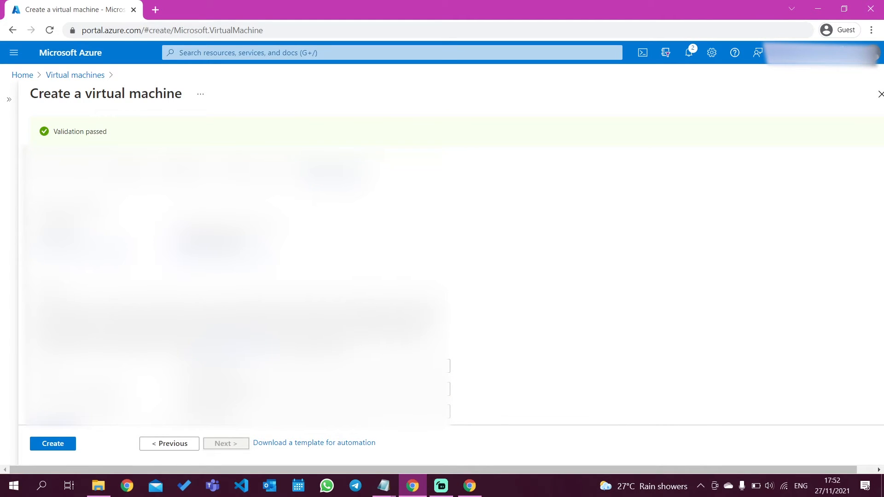
{"action": "scroll", "coordinate": [551, 305], "scroll_direction": "down", "scroll_amount": 6}
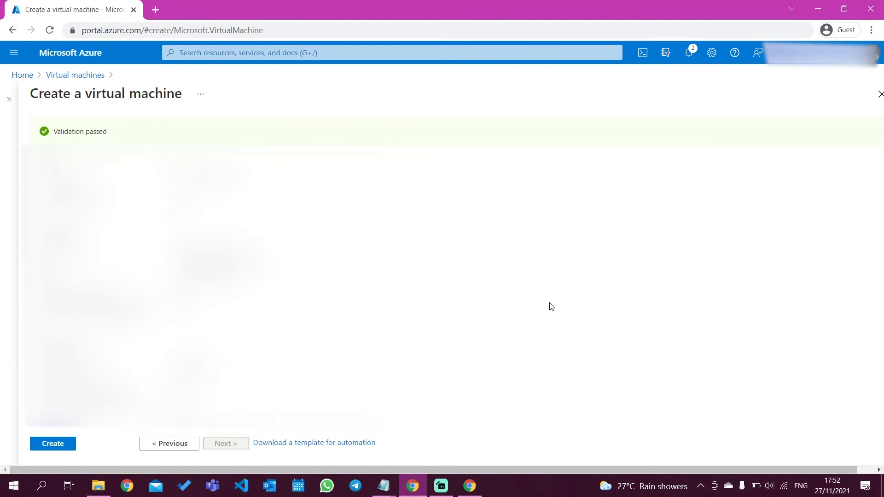
{"action": "scroll", "coordinate": [552, 306], "scroll_direction": "up", "scroll_amount": 5}
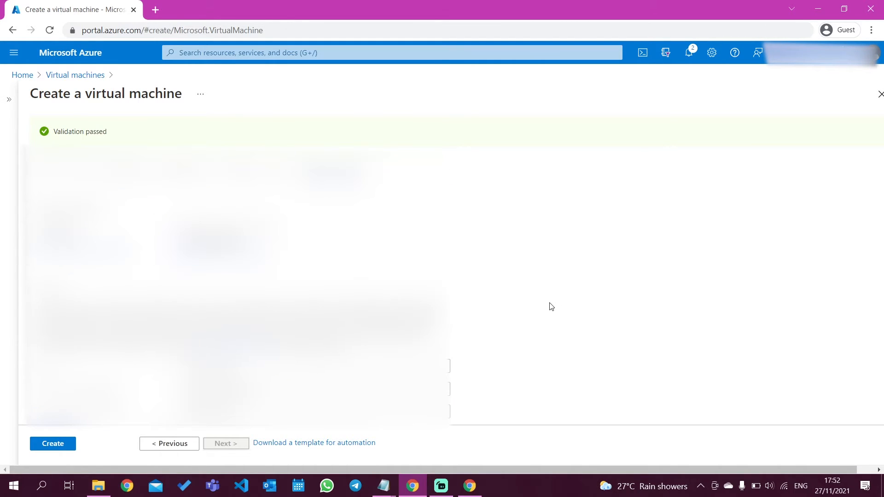
{"action": "left_click", "coordinate": [50, 447]}
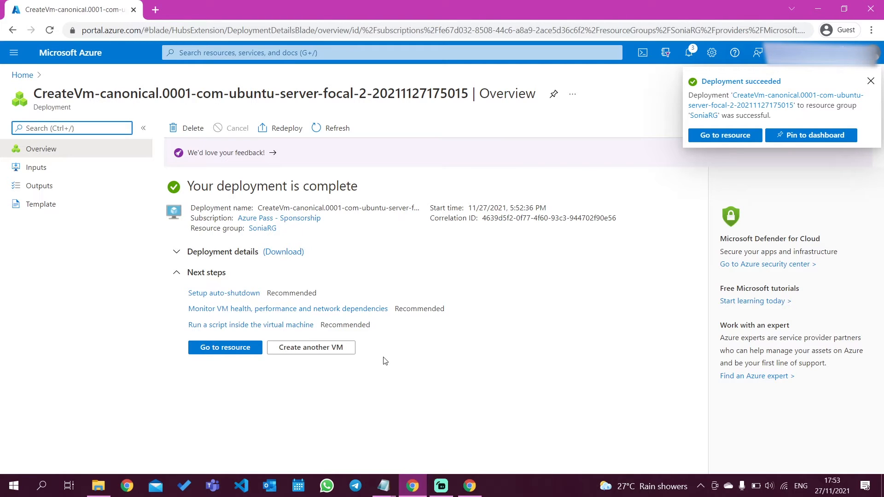
Return to the portal home page and open the new resource group's overview with its resources.
{"action": "left_click", "coordinate": [19, 75]}
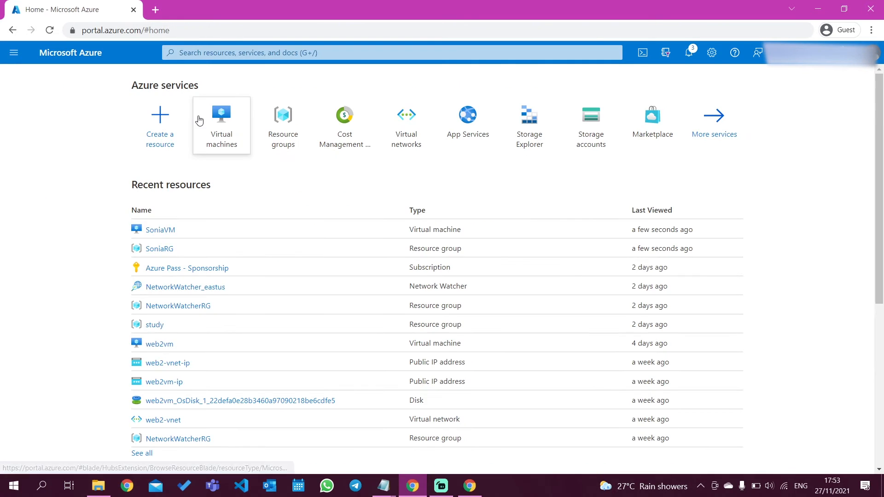
{"action": "left_click", "coordinate": [158, 249]}
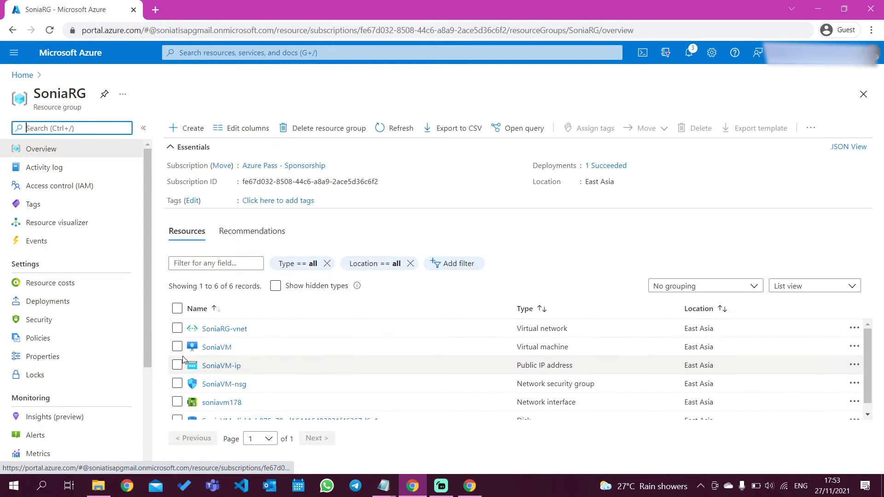
Look through the resources listed in the resource group and return to the portal home page.
{"action": "scroll", "coordinate": [214, 374], "scroll_direction": "down", "scroll_amount": 1}
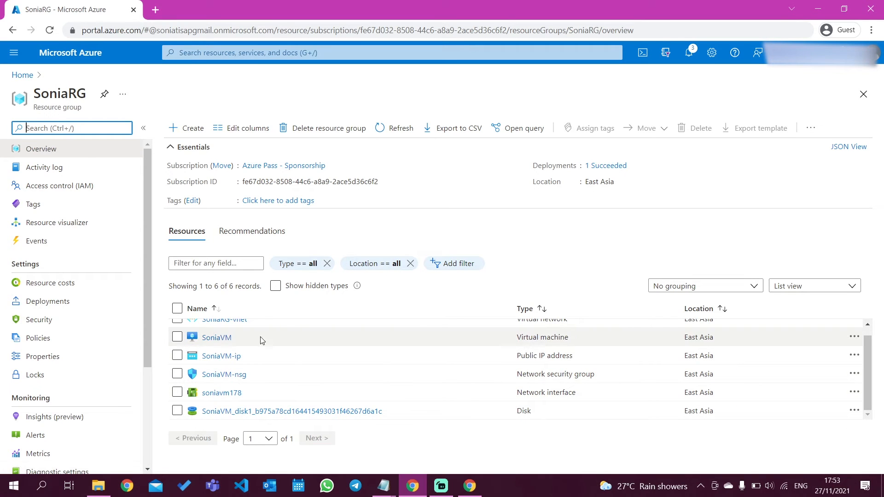
{"action": "scroll", "coordinate": [285, 339], "scroll_direction": "up", "scroll_amount": 1}
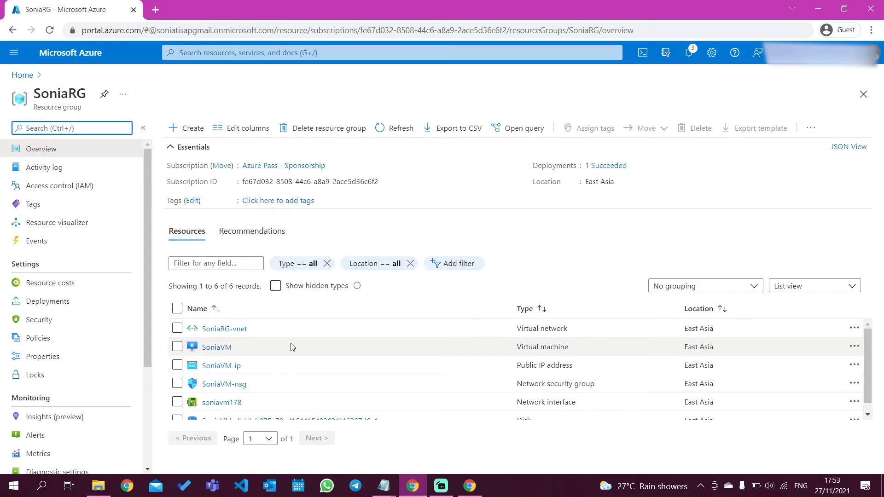
{"action": "left_click", "coordinate": [24, 76]}
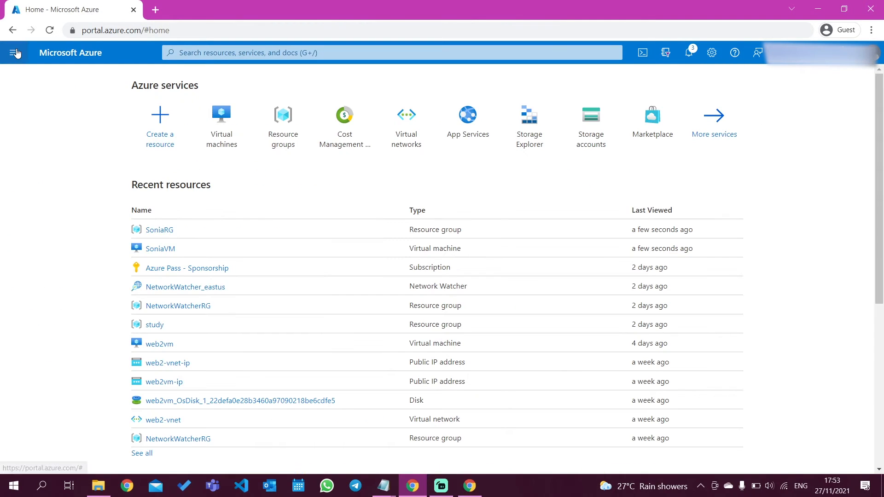
Start creating a Logic App from the Internet of Things category of new resources.
{"action": "left_click", "coordinate": [15, 53]}
{"action": "left_click", "coordinate": [60, 74]}
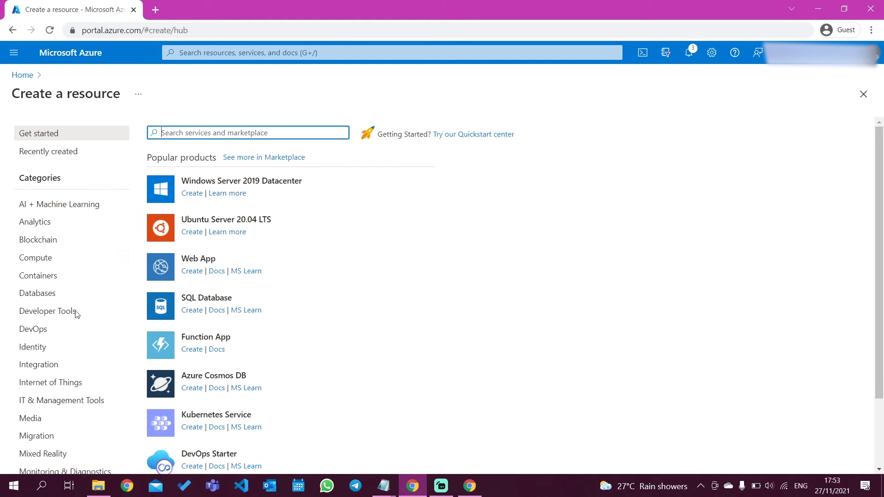
{"action": "left_click", "coordinate": [61, 383]}
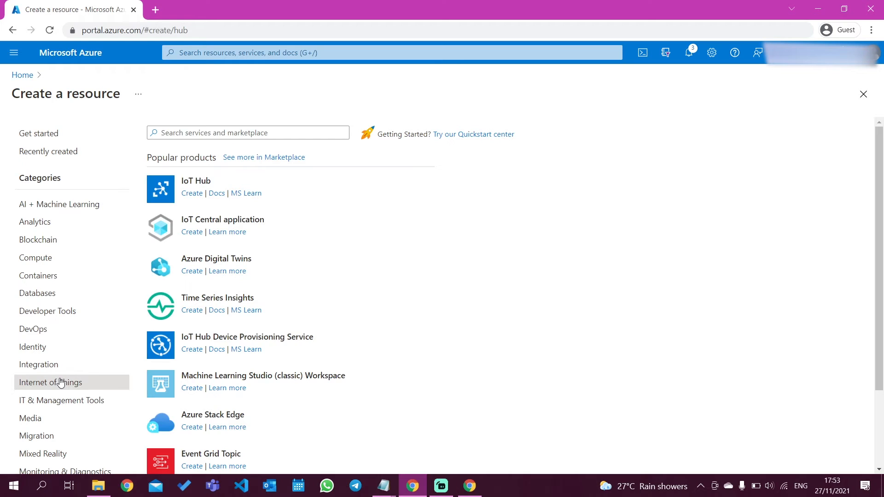
{"action": "scroll", "coordinate": [378, 354], "scroll_direction": "down", "scroll_amount": 2}
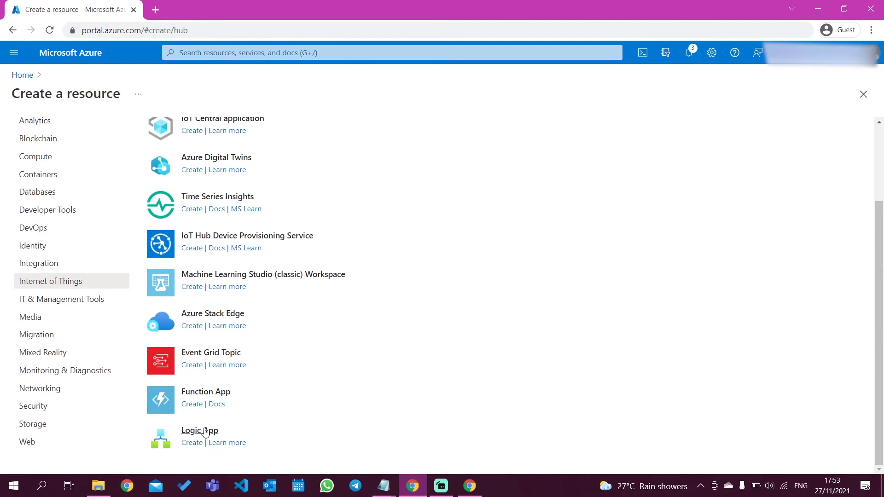
{"action": "left_click", "coordinate": [192, 444]}
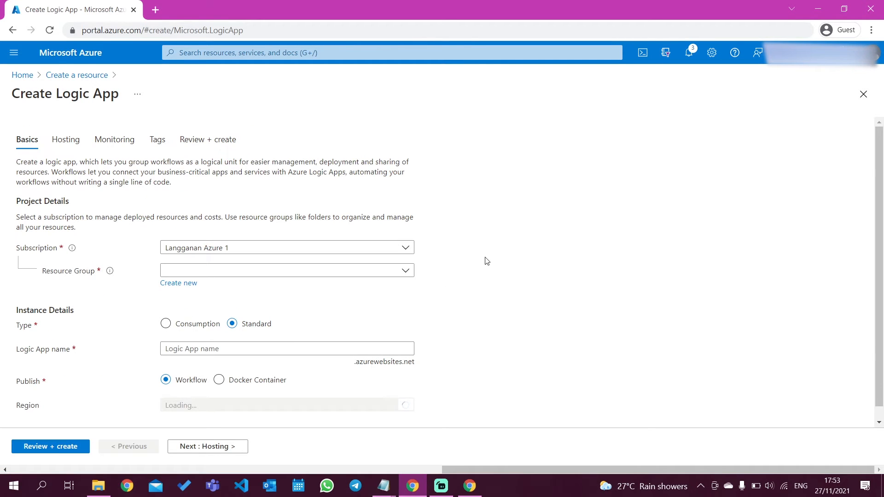
Assign the logic app to the Azure Pass - Sponsorship subscription and the newly created resource group.
{"action": "left_click", "coordinate": [230, 255]}
{"action": "left_click", "coordinate": [243, 289]}
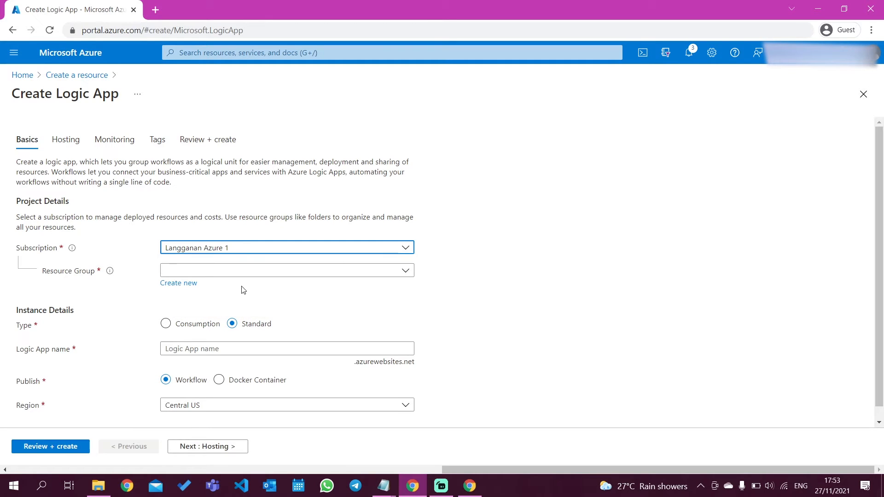
{"action": "scroll", "coordinate": [368, 284], "scroll_direction": "down", "scroll_amount": 1}
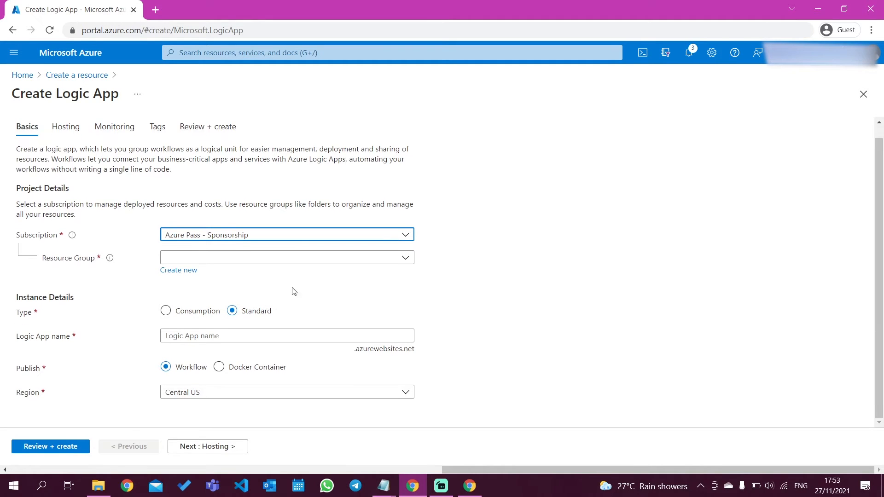
{"action": "left_click", "coordinate": [241, 261]}
{"action": "left_click", "coordinate": [217, 321]}
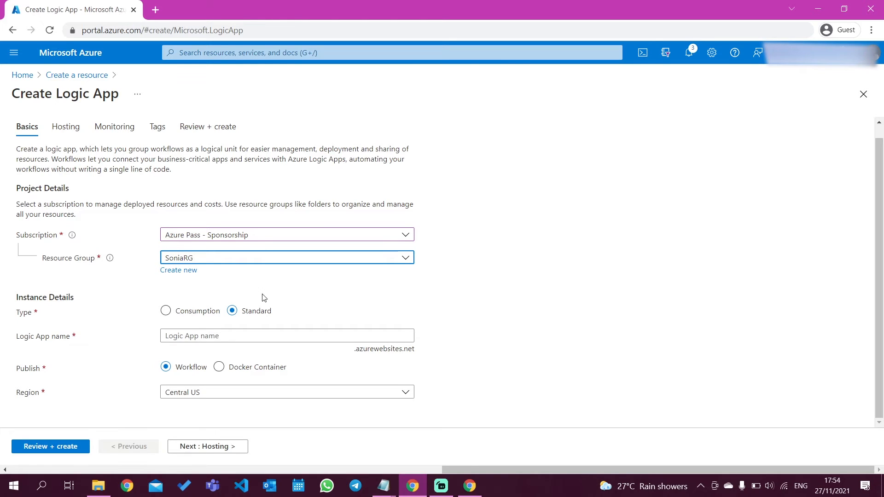
Name the logic app with the owner's first name followed by "LA" and set its region to East Asia.
{"action": "left_click", "coordinate": [188, 338]}
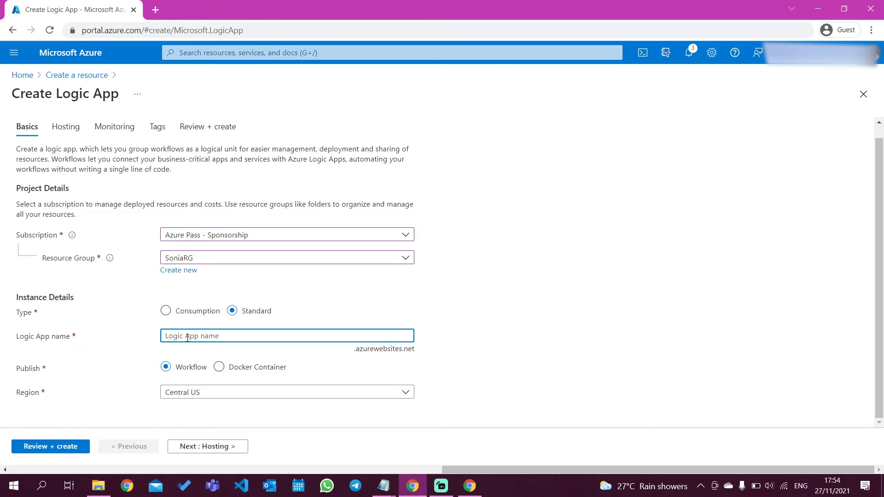
{"action": "type", "text": "SoniaLA"}
{"action": "left_click", "coordinate": [188, 392]}
{"action": "scroll", "coordinate": [247, 287], "scroll_direction": "down", "scroll_amount": 6}
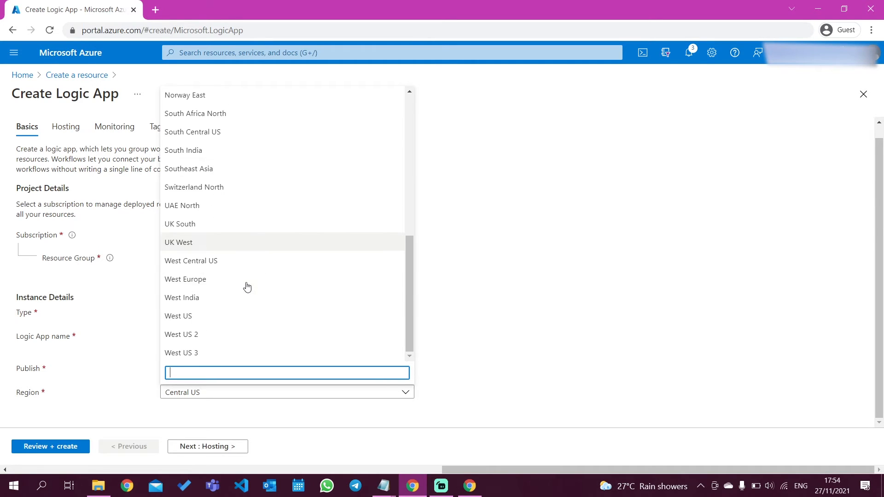
{"action": "scroll", "coordinate": [247, 287], "scroll_direction": "up", "scroll_amount": 7}
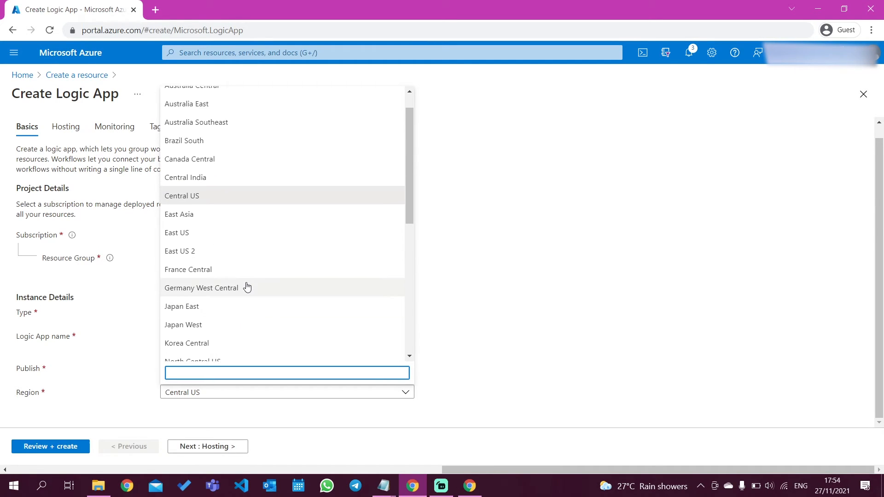
{"action": "left_click", "coordinate": [226, 215]}
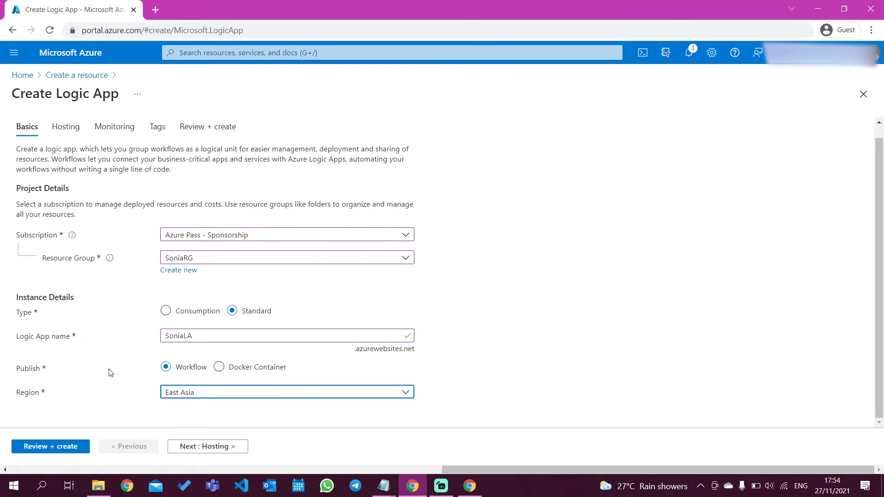
Accept the logic app's default hosting, monitoring and tag settings and proceed to the final review.
{"action": "left_click", "coordinate": [197, 445]}
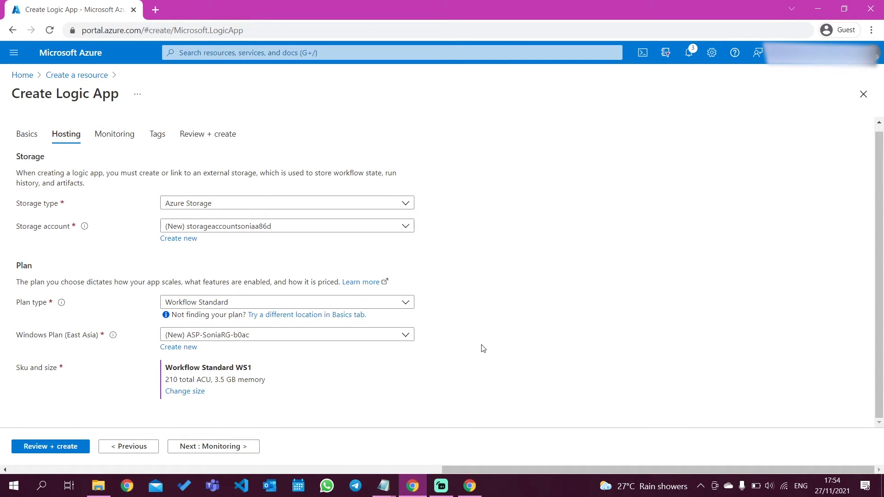
{"action": "left_click", "coordinate": [208, 447]}
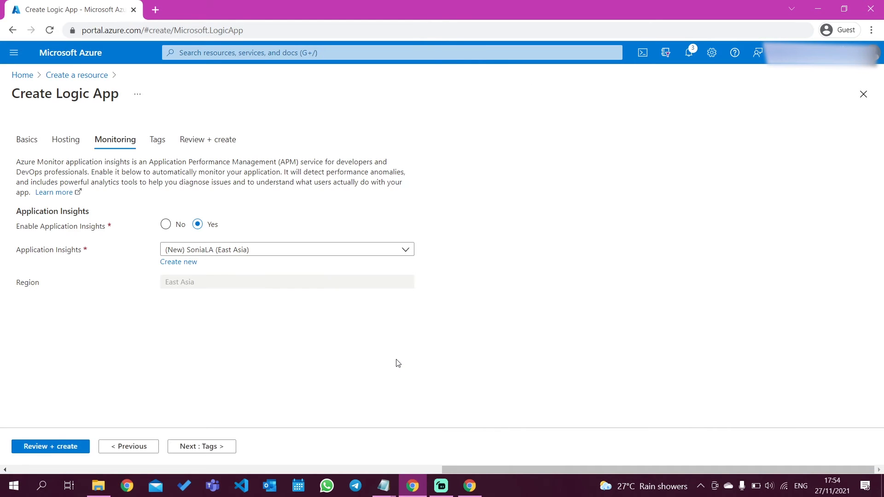
{"action": "left_click", "coordinate": [209, 448]}
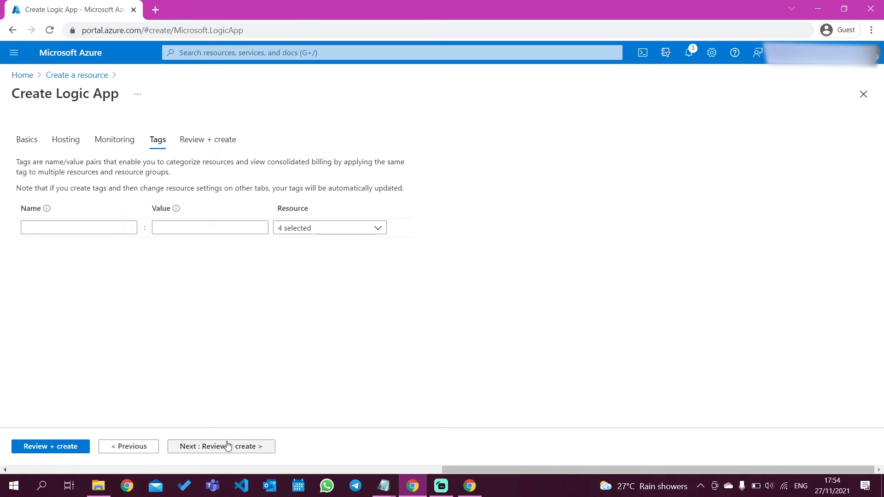
{"action": "left_click", "coordinate": [228, 445]}
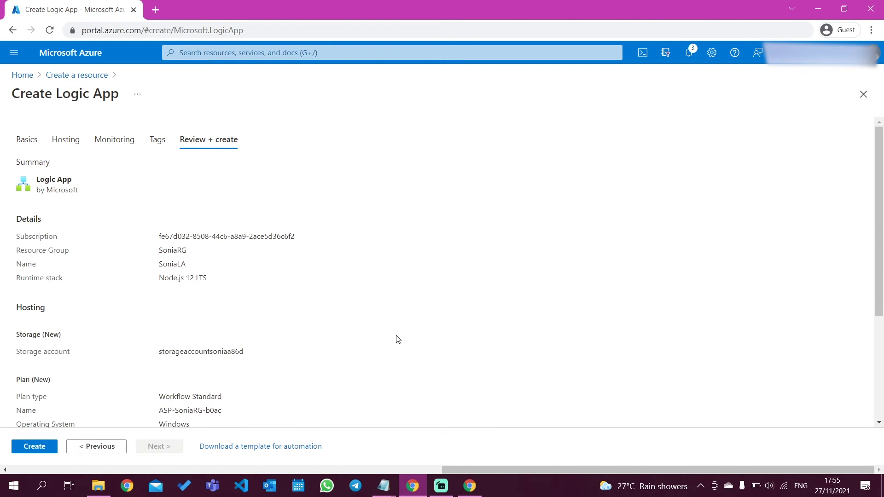
Look through the summary of the logic app's configuration and create the logic app.
{"action": "scroll", "coordinate": [398, 339], "scroll_direction": "down", "scroll_amount": 3}
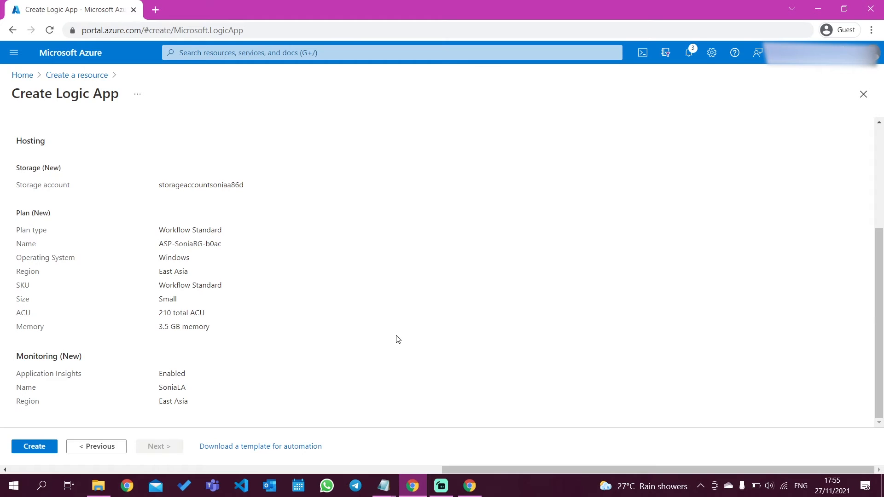
{"action": "scroll", "coordinate": [397, 338], "scroll_direction": "up", "scroll_amount": 3}
{"action": "scroll", "coordinate": [286, 343], "scroll_direction": "down", "scroll_amount": 3}
{"action": "left_click", "coordinate": [35, 447]}
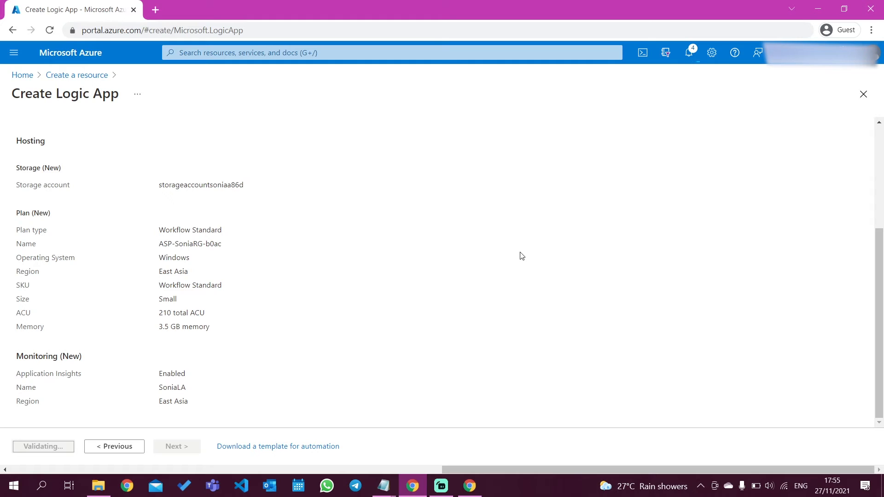
Return to the portal home page and check the notifications for the logic app's deployment.
{"action": "left_click", "coordinate": [690, 56]}
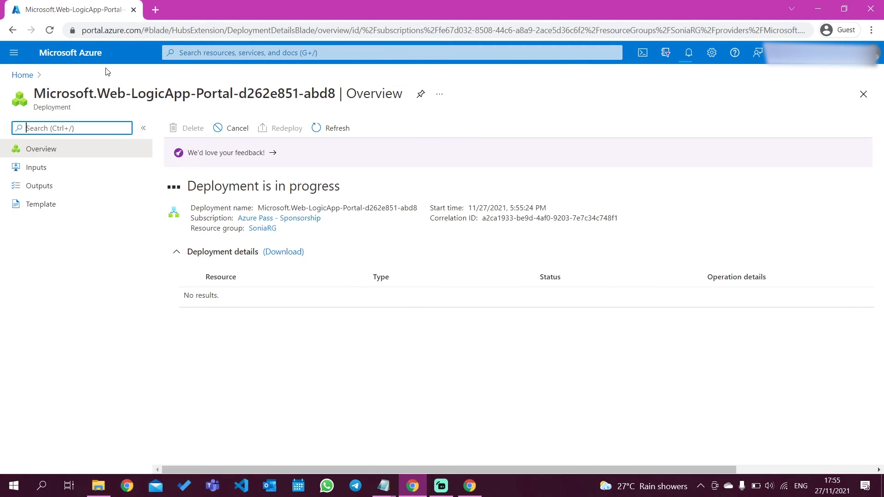
{"action": "left_click", "coordinate": [12, 30]}
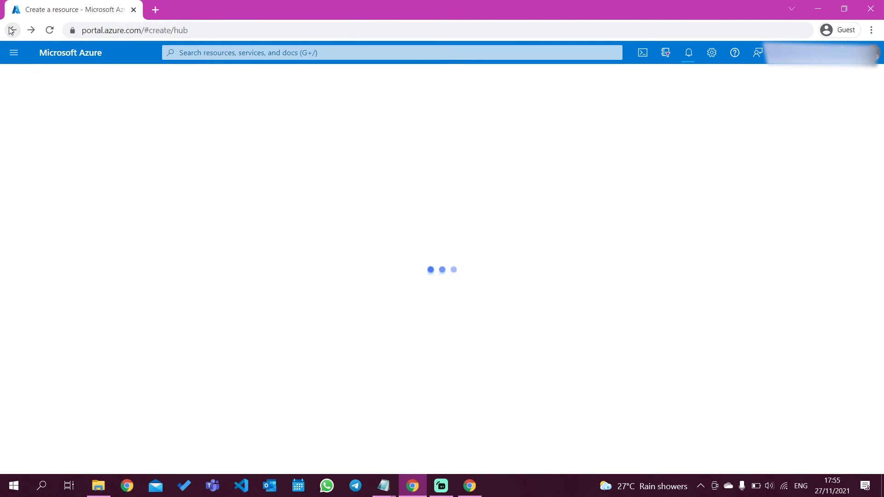
{"action": "left_click", "coordinate": [20, 75]}
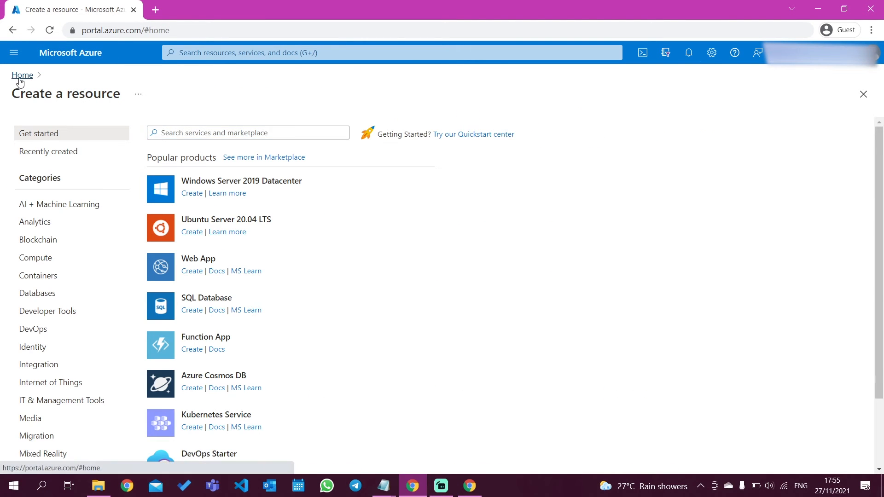
{"action": "left_click", "coordinate": [689, 52]}
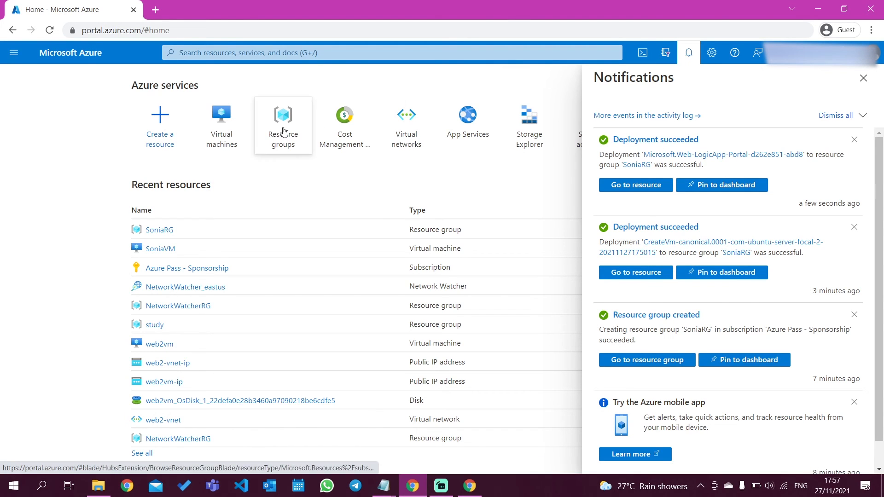
Look through the resource group's updated resource list and open its Application Insights resource.
{"action": "left_click", "coordinate": [160, 230]}
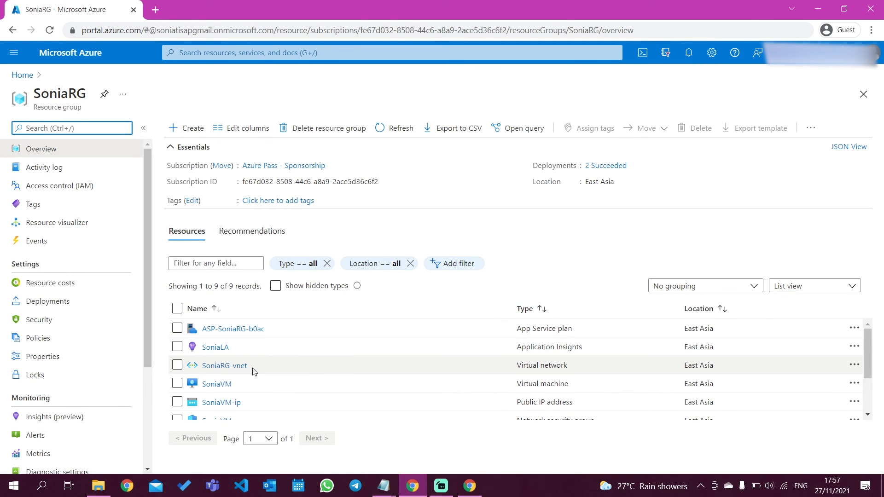
{"action": "scroll", "coordinate": [316, 375], "scroll_direction": "down", "scroll_amount": 2}
{"action": "scroll", "coordinate": [316, 375], "scroll_direction": "up", "scroll_amount": 2}
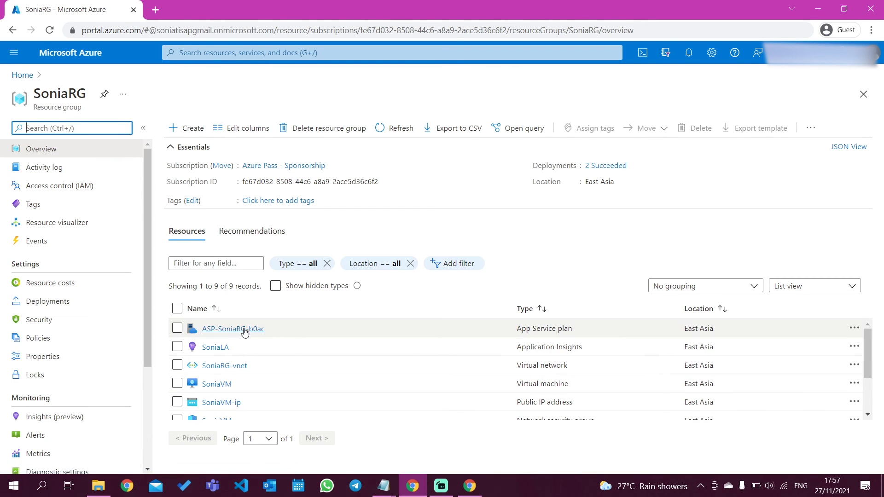
{"action": "mouse_move", "coordinate": [242, 331]}
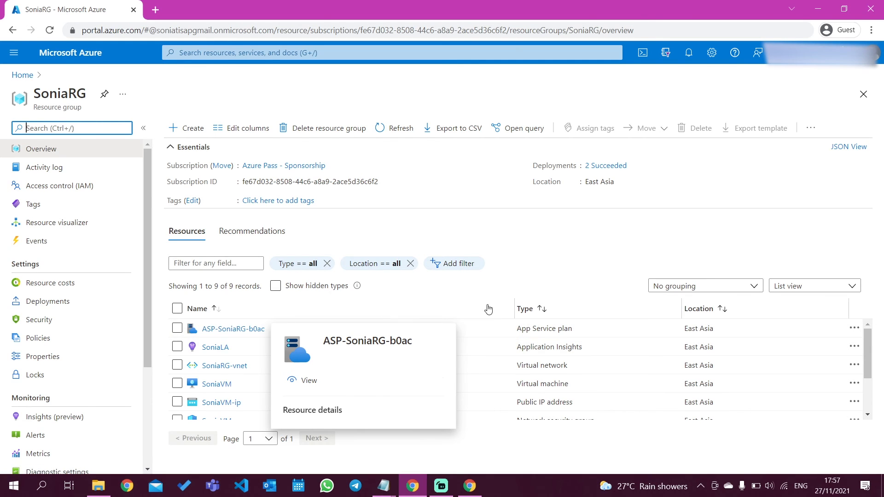
{"action": "left_click", "coordinate": [215, 348]}
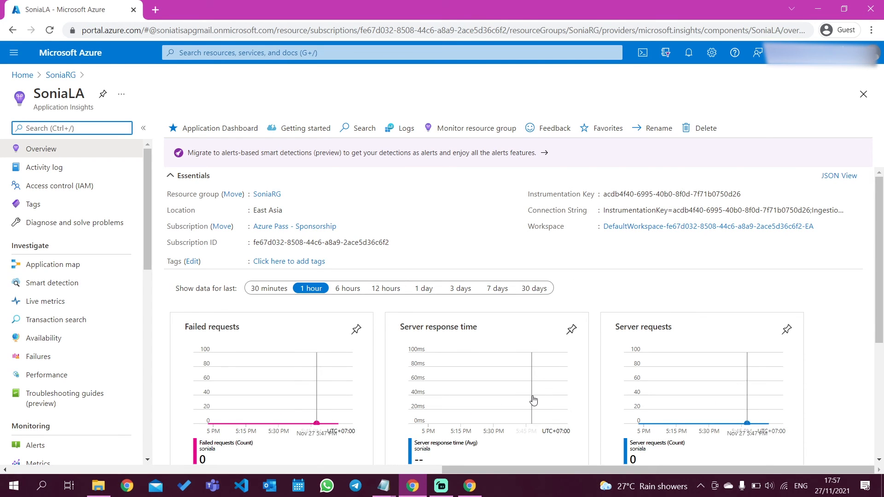
Switch to the "tugas 2" file in Notepad, read the assignment instructions again and return to the Azure portal.
{"action": "mouse_move", "coordinate": [384, 486]}
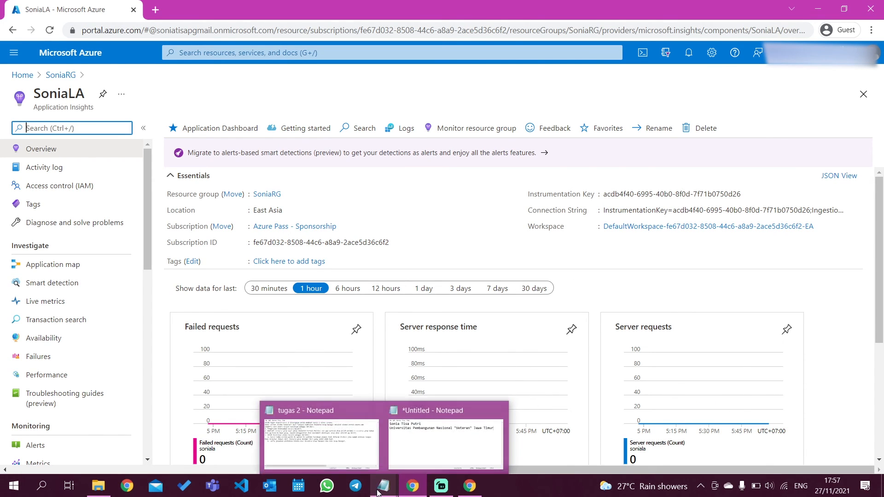
{"action": "left_click", "coordinate": [341, 465]}
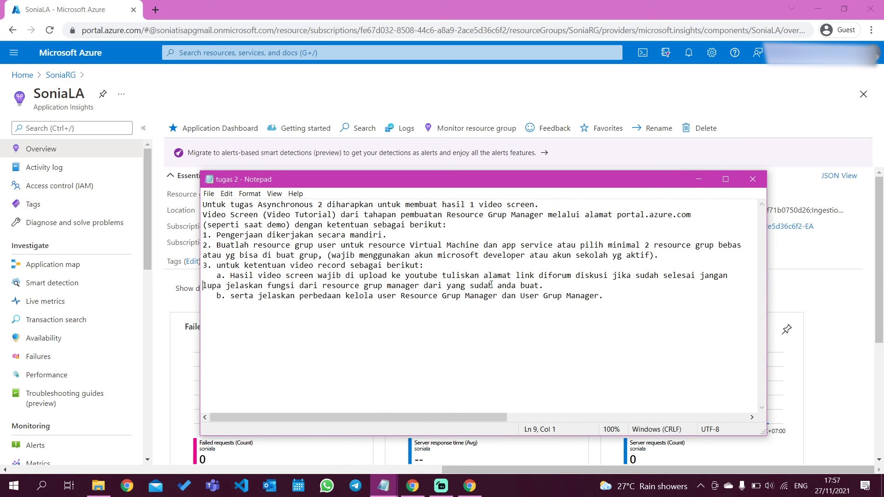
{"action": "left_click", "coordinate": [547, 286]}
{"action": "left_click", "coordinate": [697, 185]}
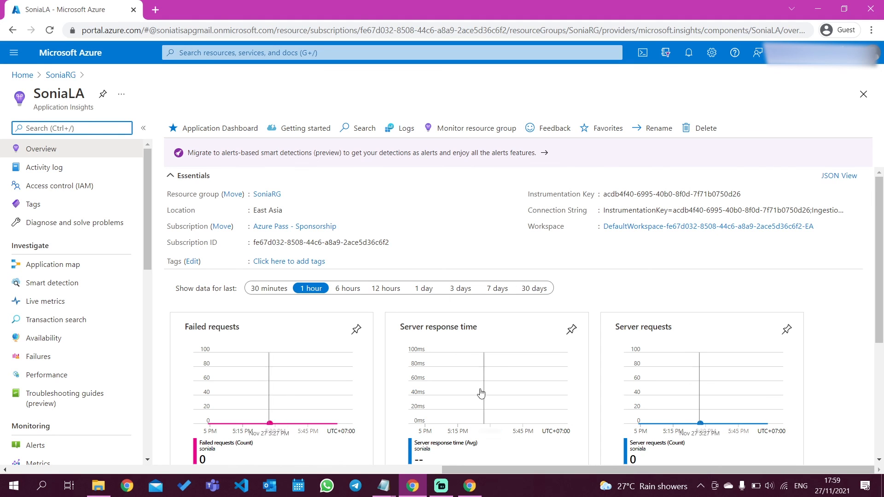